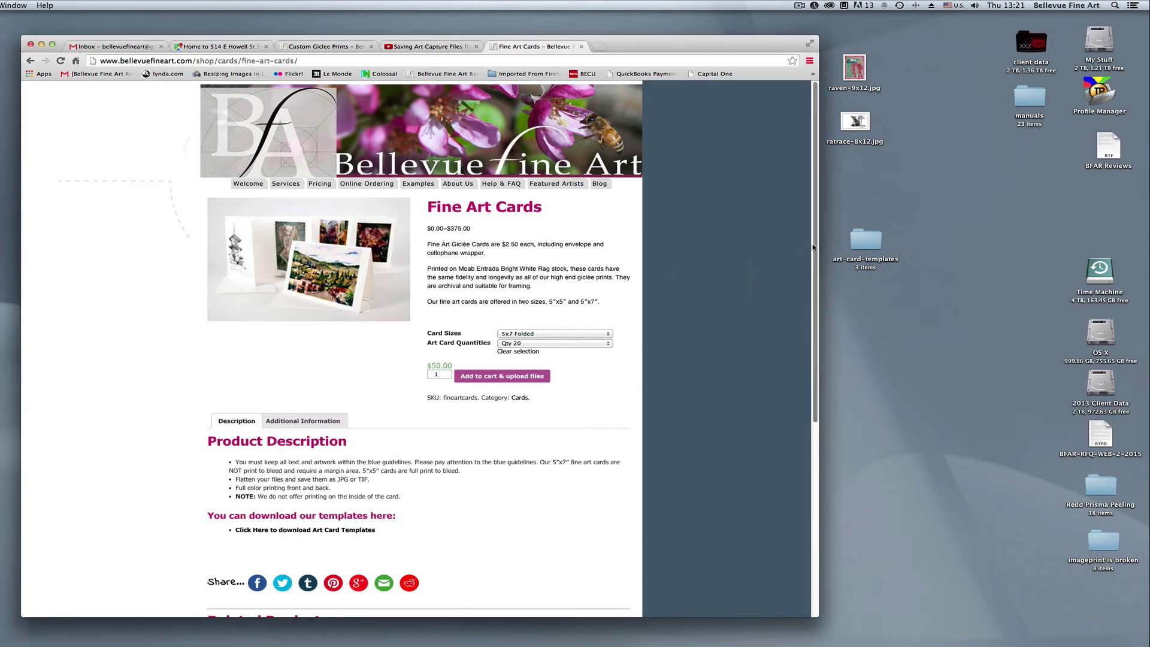
Find the Art Card Templates download link and save art-card-templates.zip to the Desktop
left_click_drag(812, 251, 799, 310)
scroll(779, 342, "down", 4)
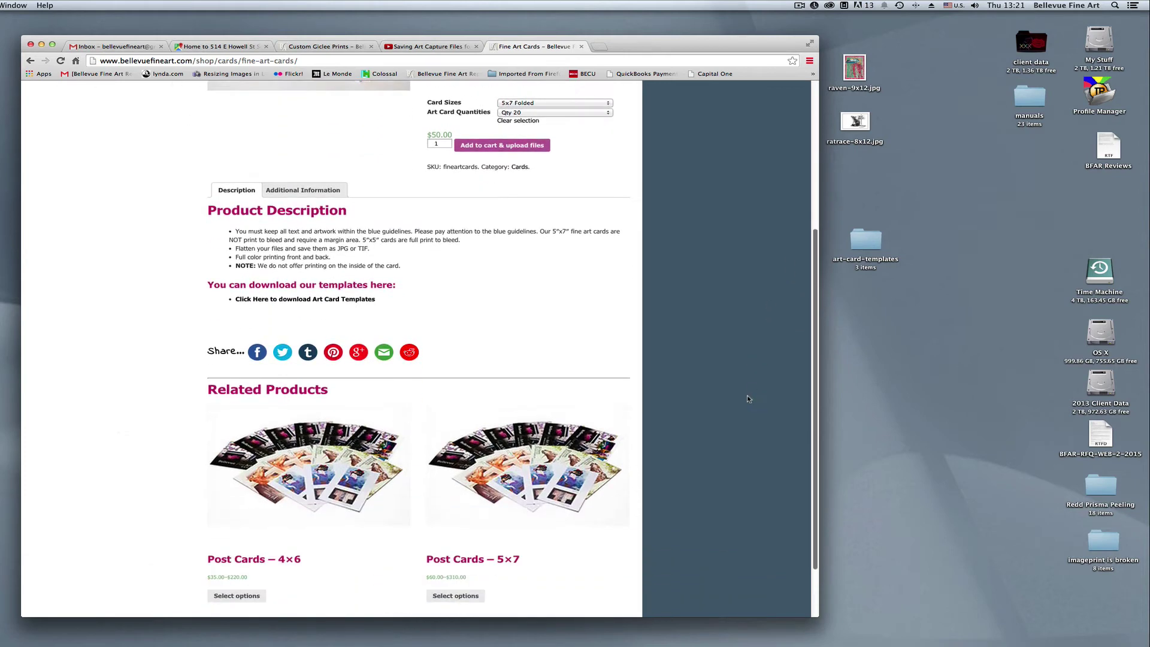
scroll(749, 376, "up", 5)
scroll(759, 297, "up", 2)
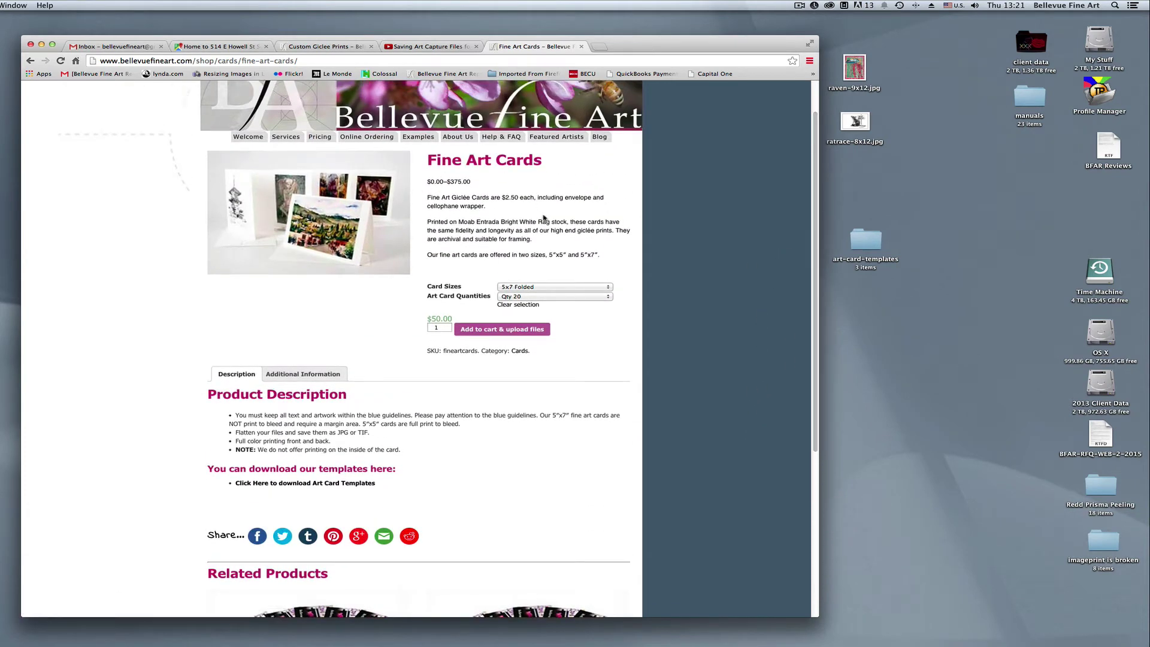
left_click(306, 484)
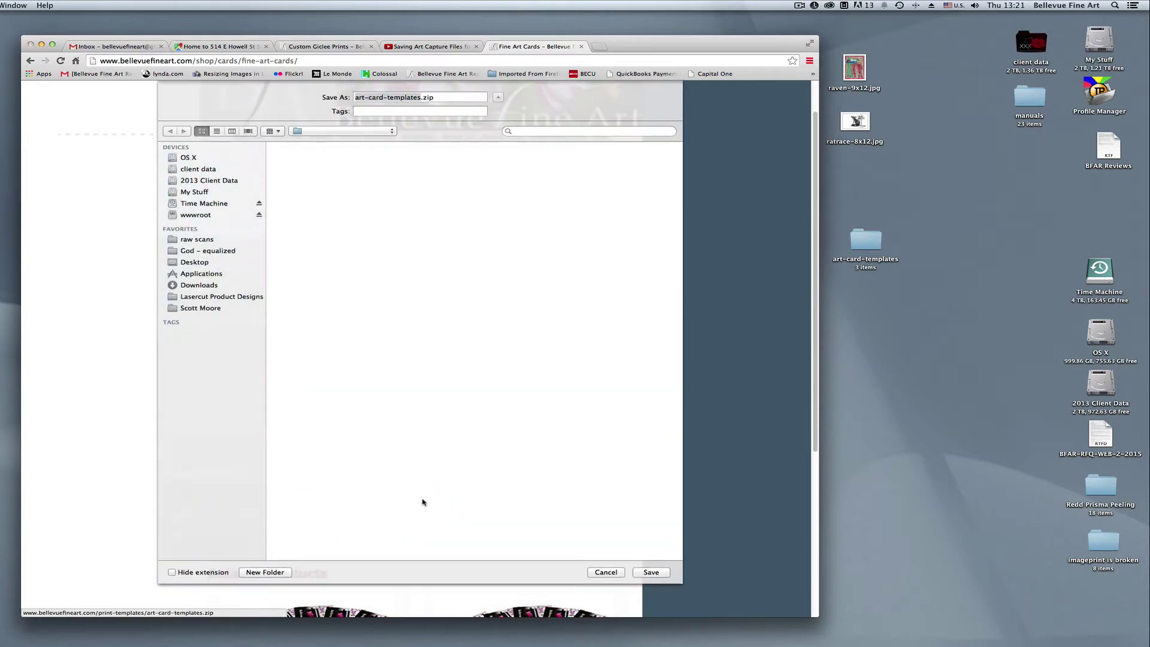
left_click(657, 574)
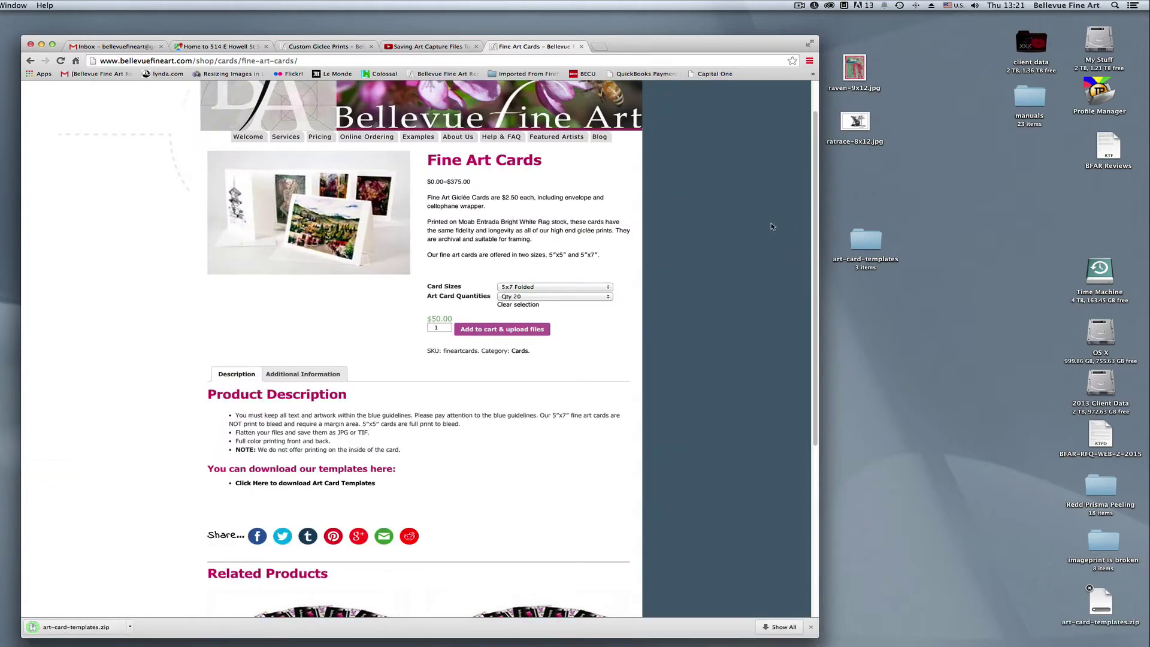
Move the art-card-templates folder near the drawings, open it, and place its Finder window aside
left_click(867, 189)
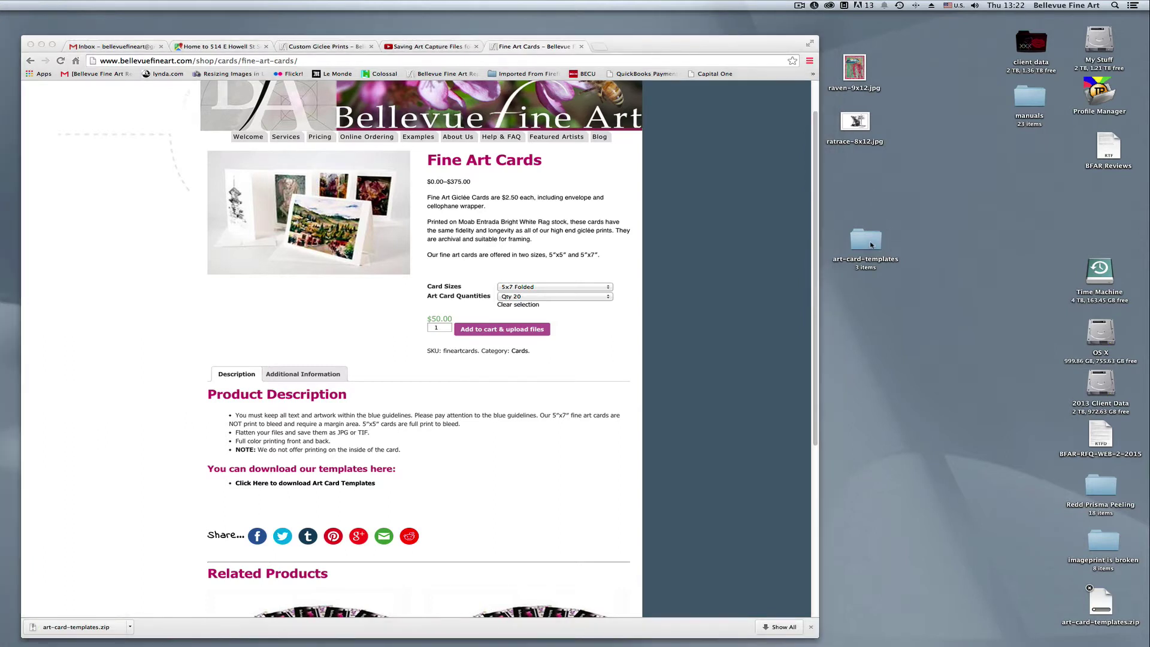
left_click_drag(873, 246, 869, 184)
left_click(917, 177)
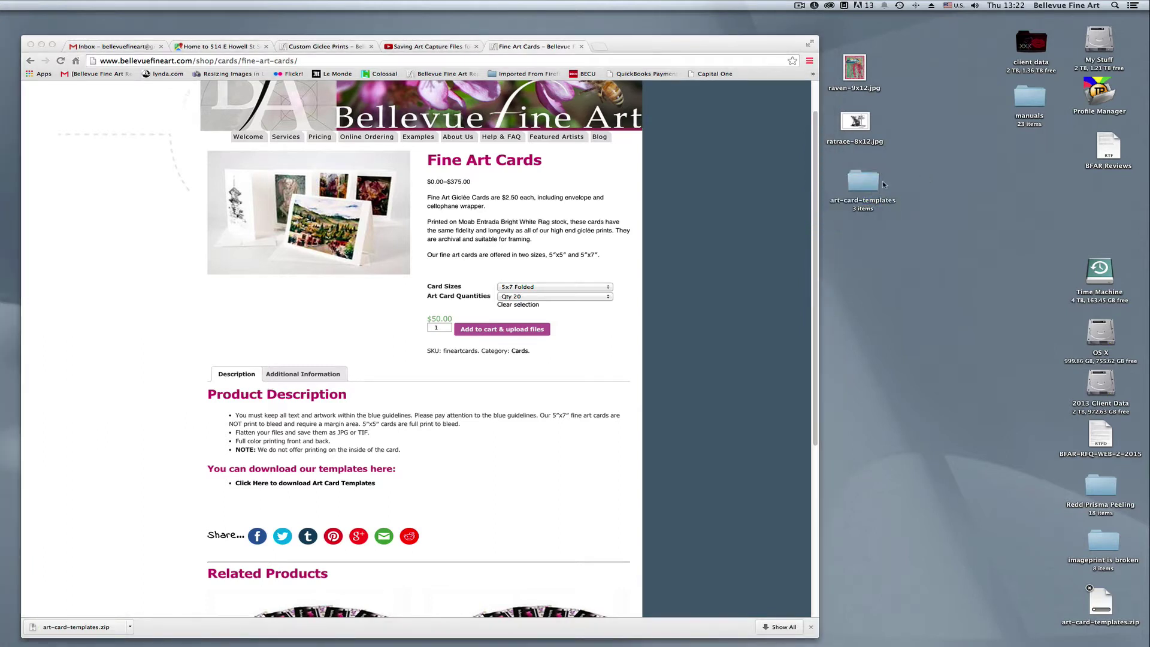
double_click(861, 187)
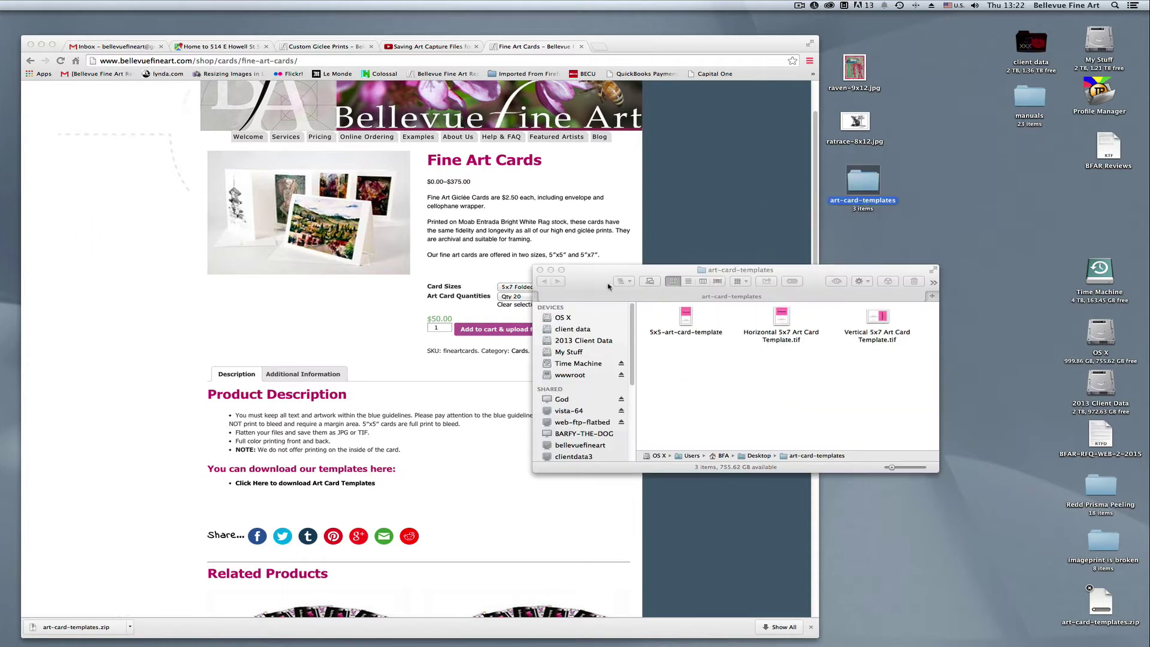
left_click_drag(608, 286, 660, 273)
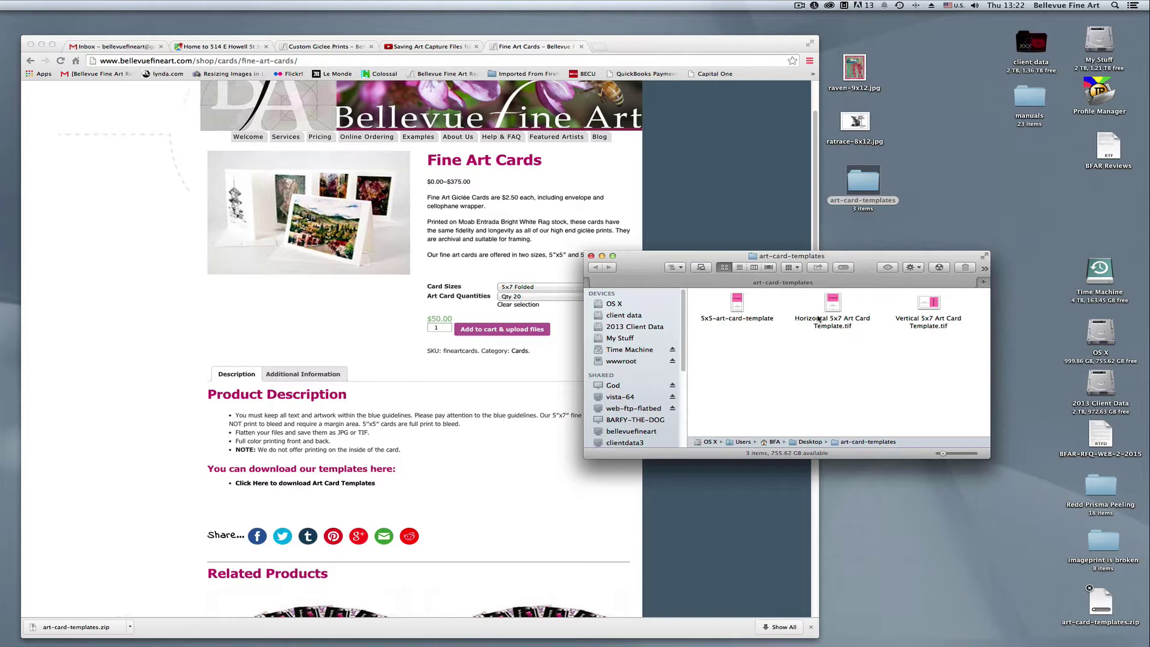
Open Horizontal 5x7 Art Card Template.tif in Photoshop and close raven-9x12.jpg
double_click(834, 309)
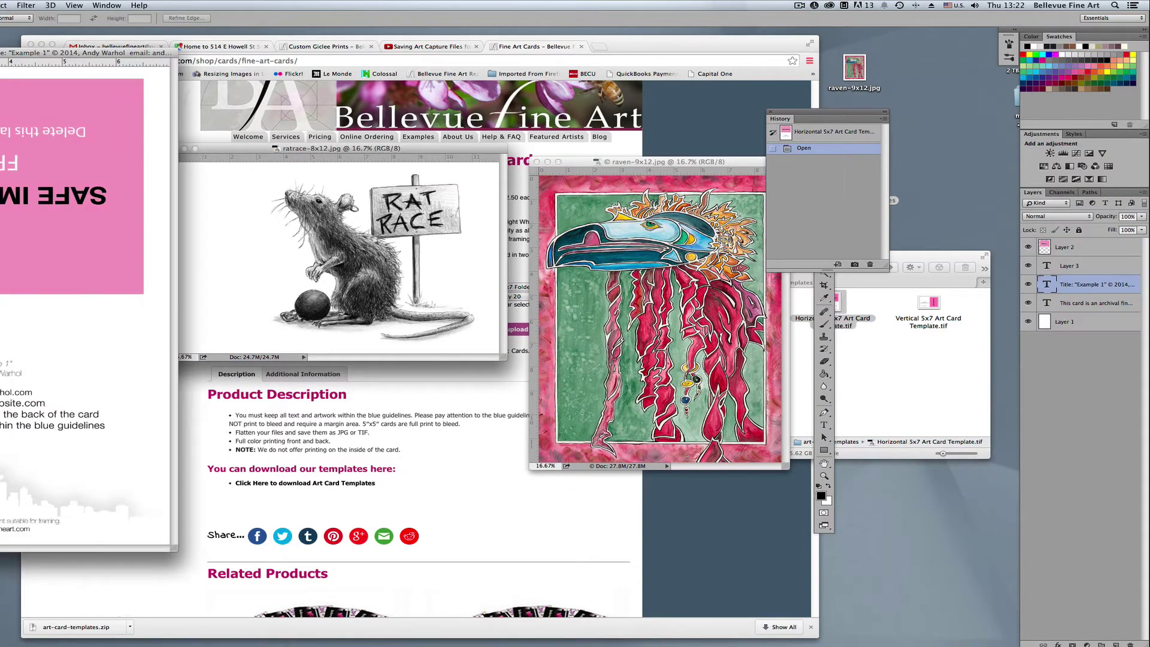
left_click_drag(96, 54, 395, 96)
left_click(578, 165)
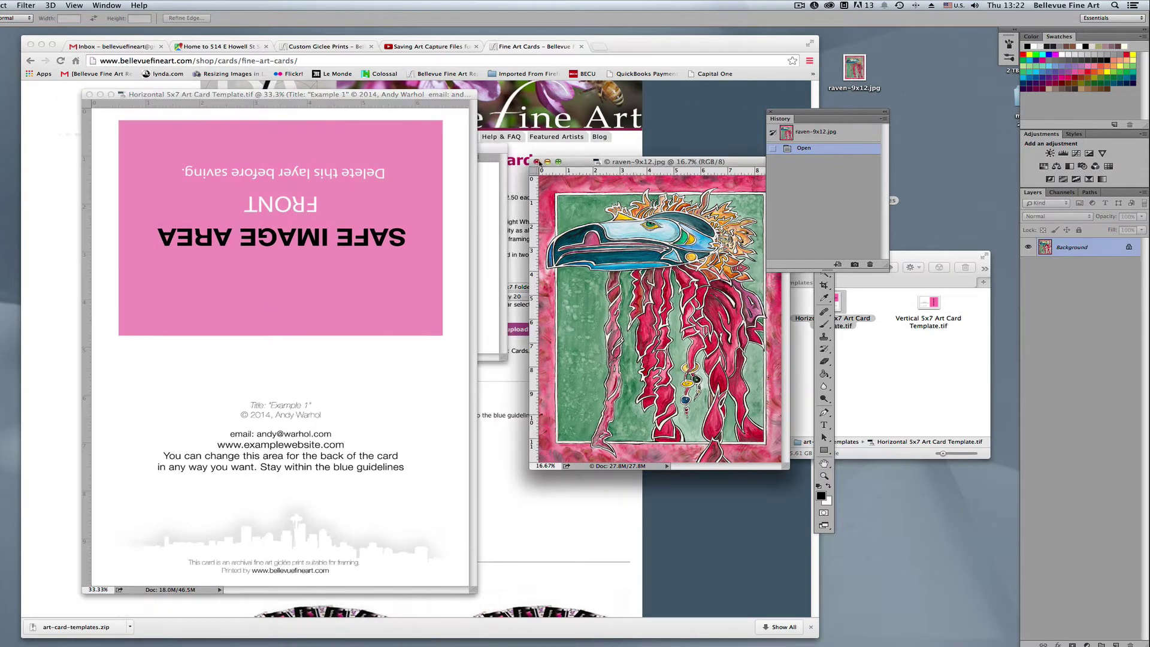
left_click(537, 162)
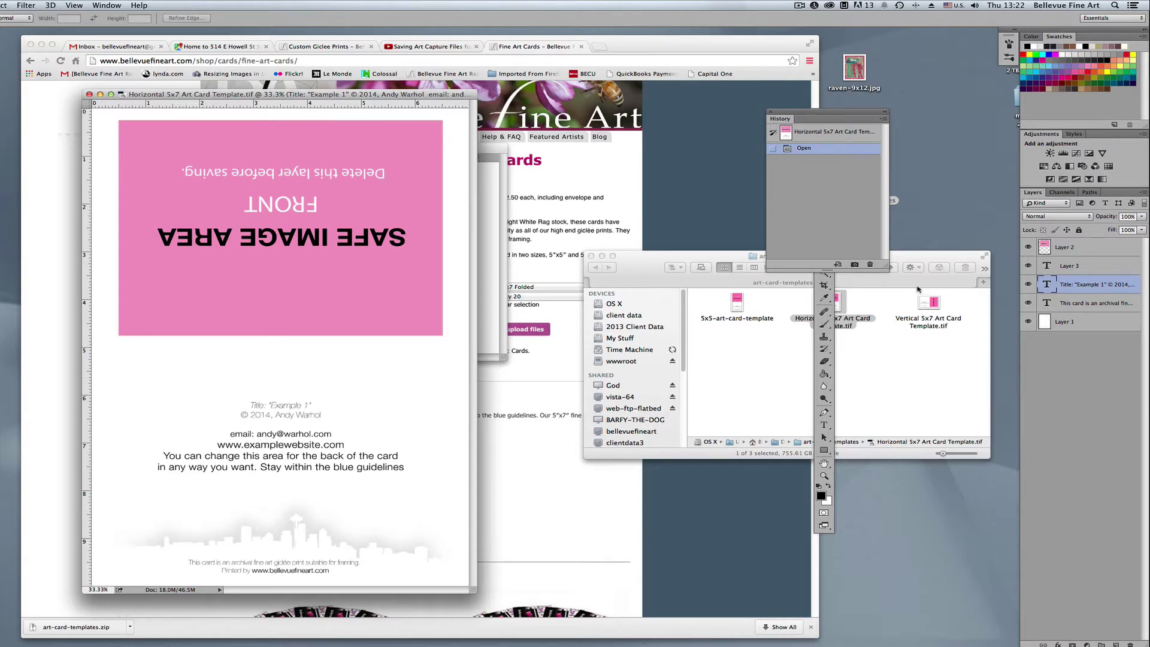
Hide and re-show the note, title, safe-area and Layer 3 layers to inspect each one
left_click(1029, 304)
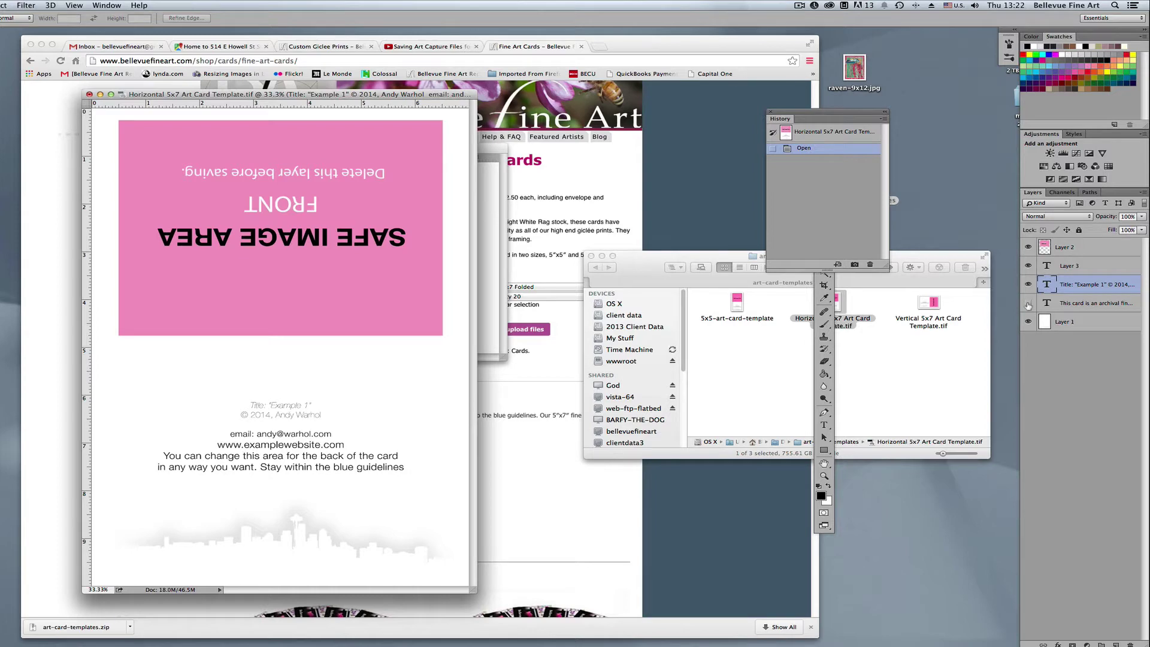
left_click(1028, 285)
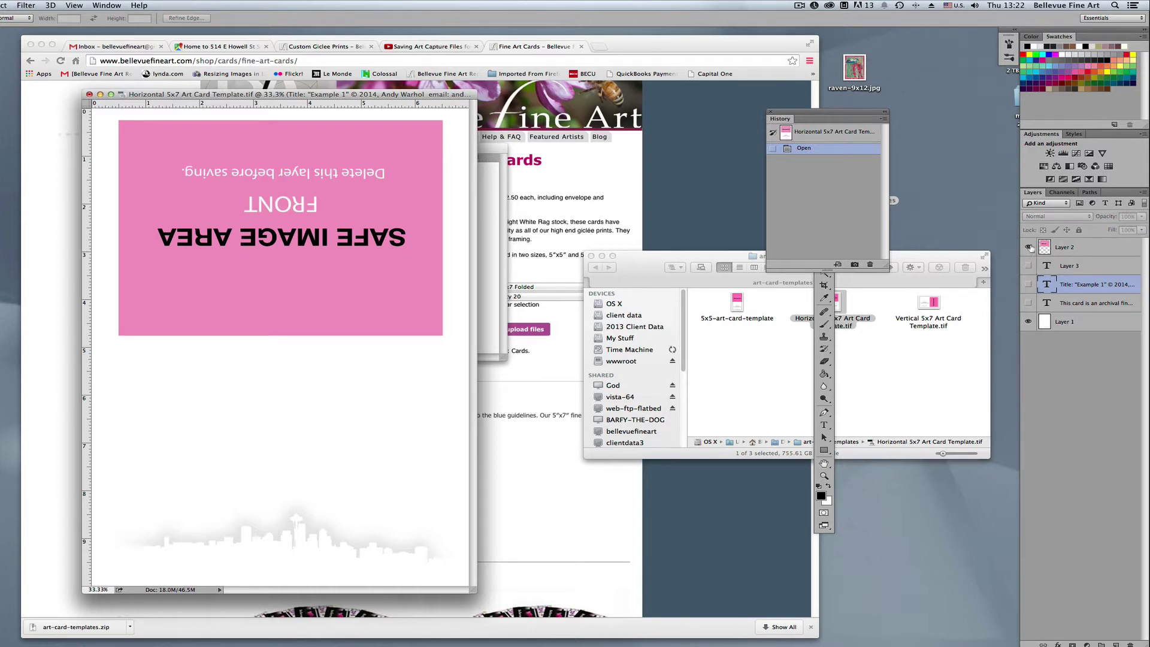
left_click(1029, 246)
left_click(1030, 247)
left_click(1029, 266)
left_click(1029, 284)
left_click(1029, 303)
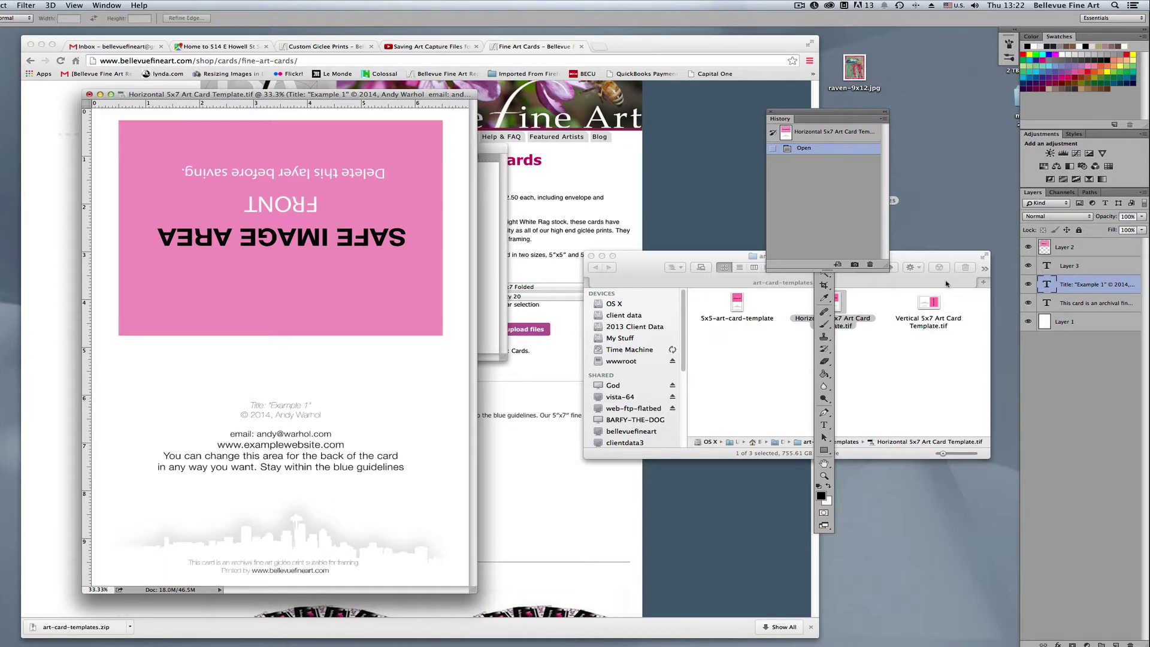
Change the card title to "Rat Race" and update the copyright line to 2015 with the artist name
key("t")
left_click(294, 405)
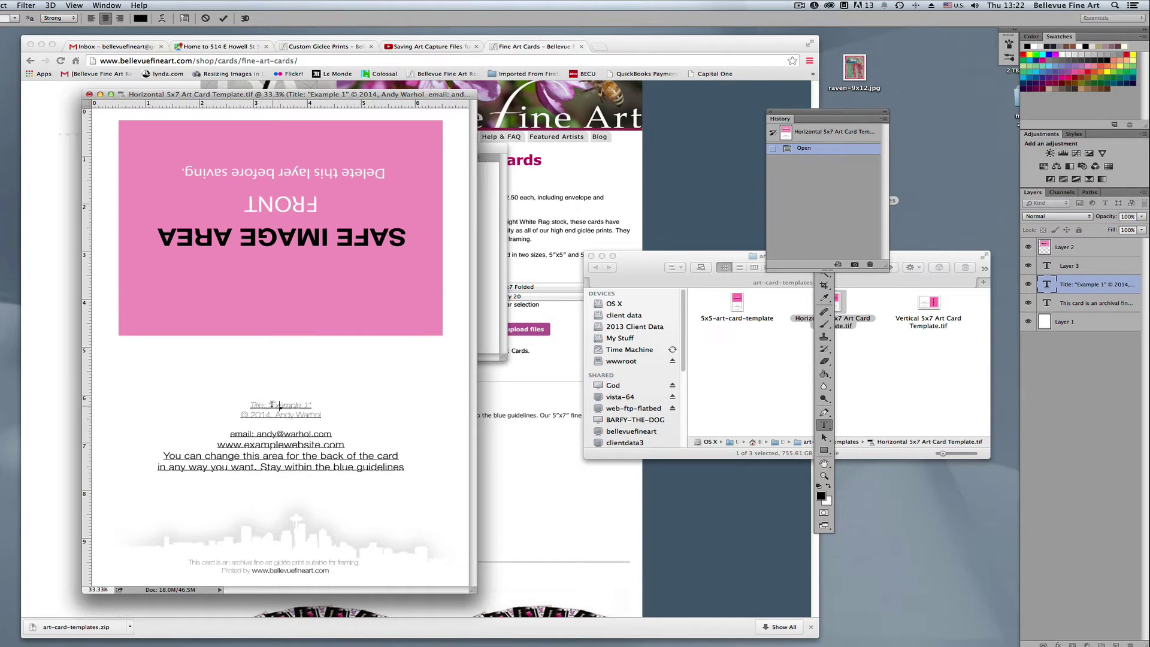
left_click_drag(271, 405, 307, 405)
type("Pat")
type(" Pat")
type("e")
left_click_drag(266, 415, 320, 415)
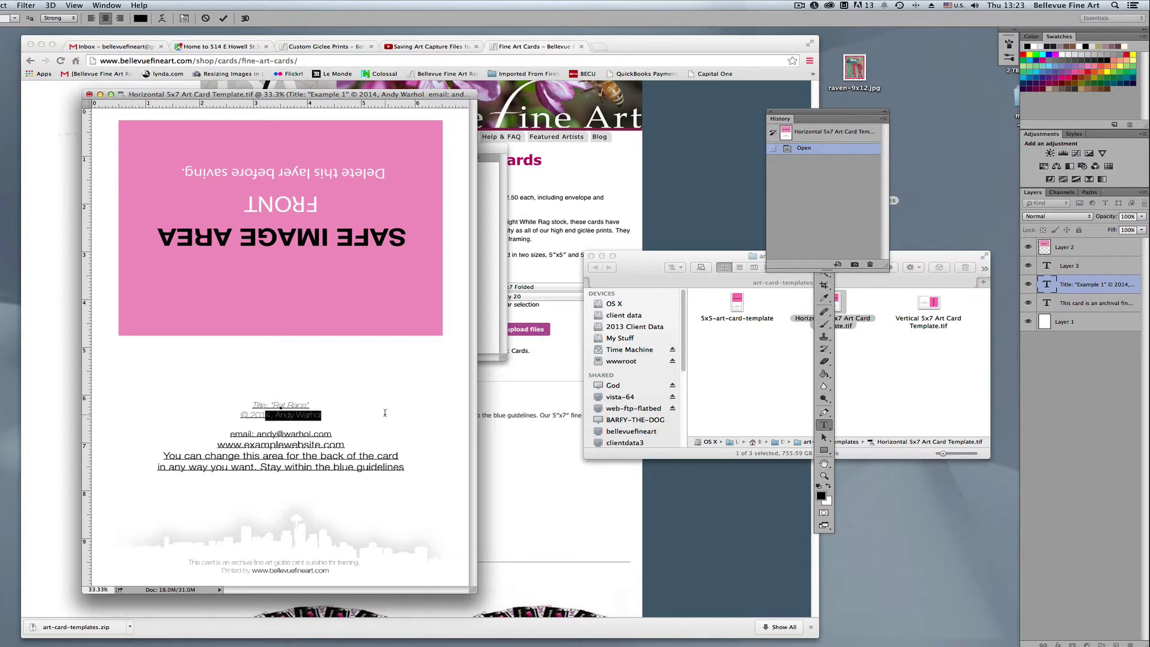
type("5,")
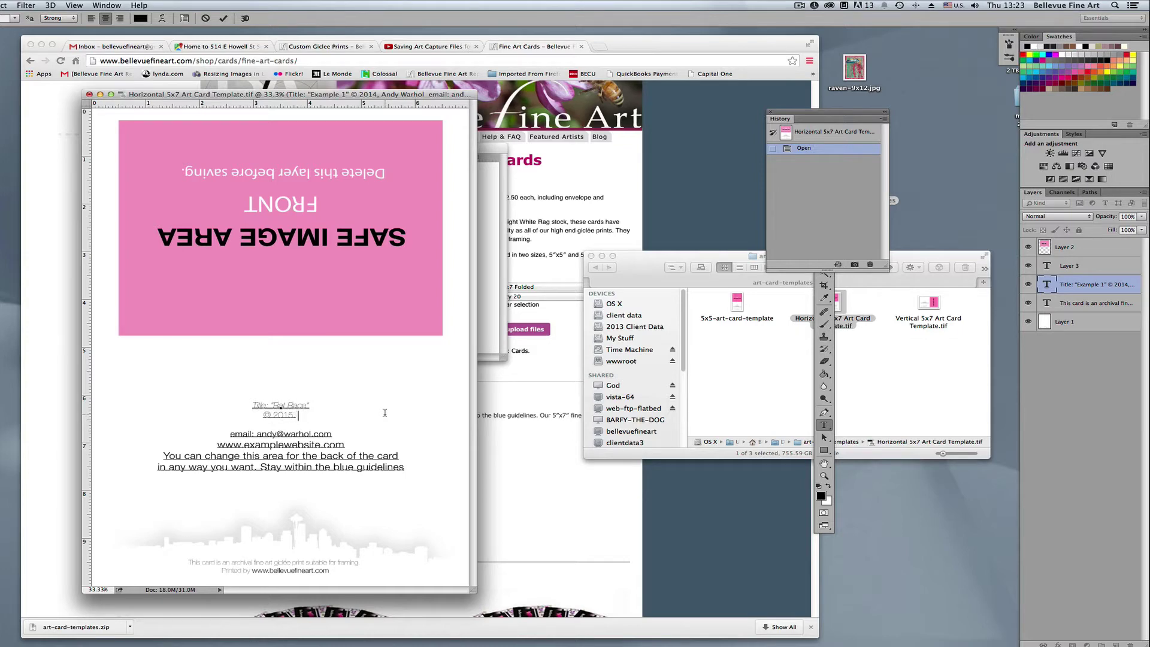
type(" King Rat")
Replace the placeholder e-mail and website name, delete the instruction paragraph, and commit the text
left_click_drag(259, 434, 340, 435)
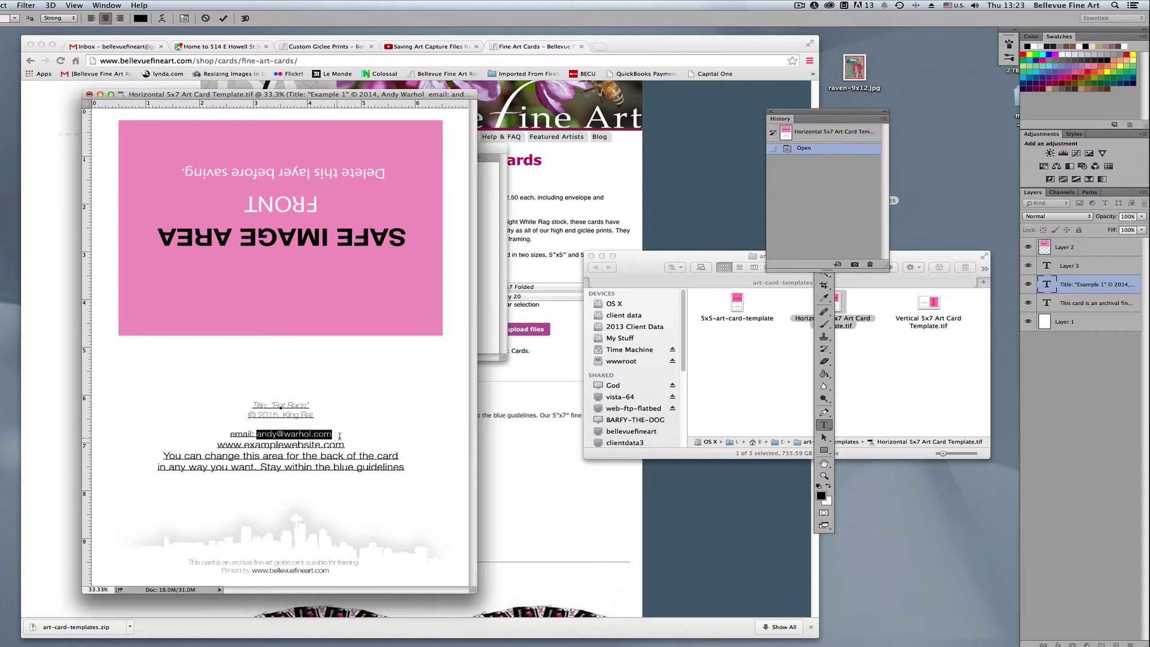
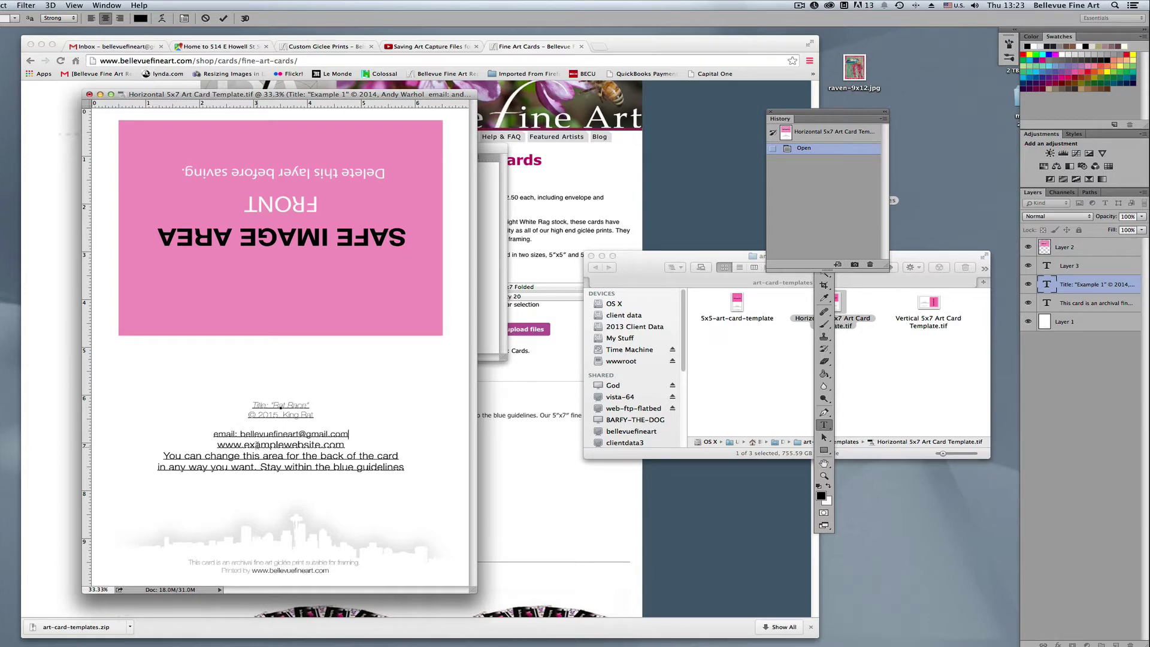
left_click_drag(244, 445, 320, 446)
type("bellevue")
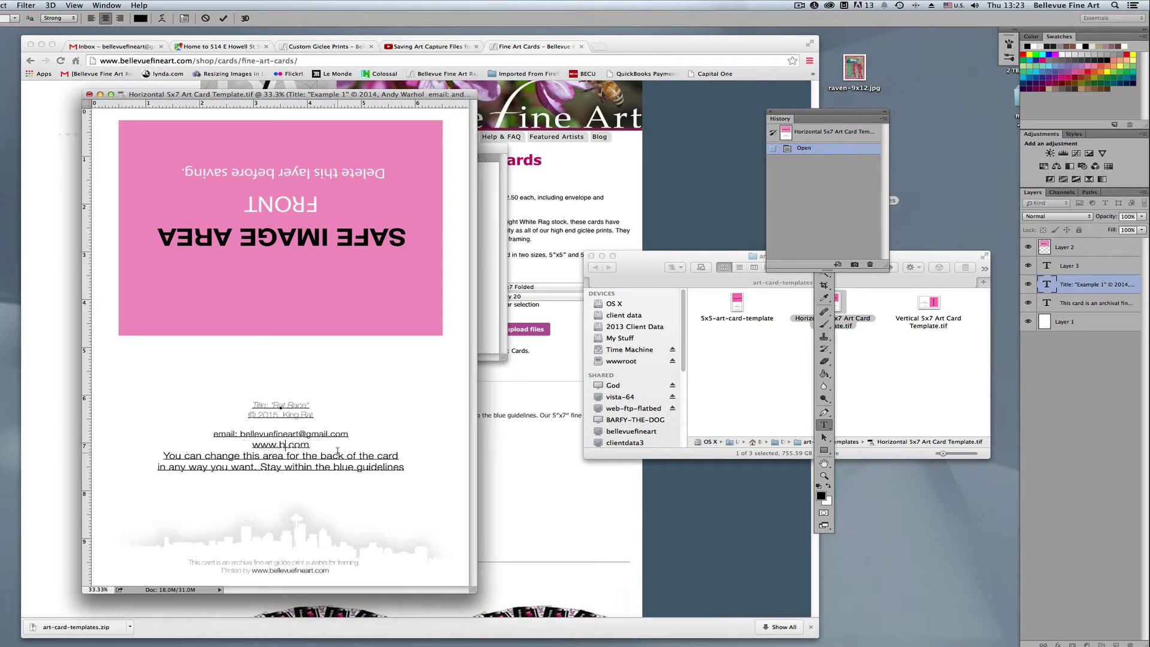
type("fineart")
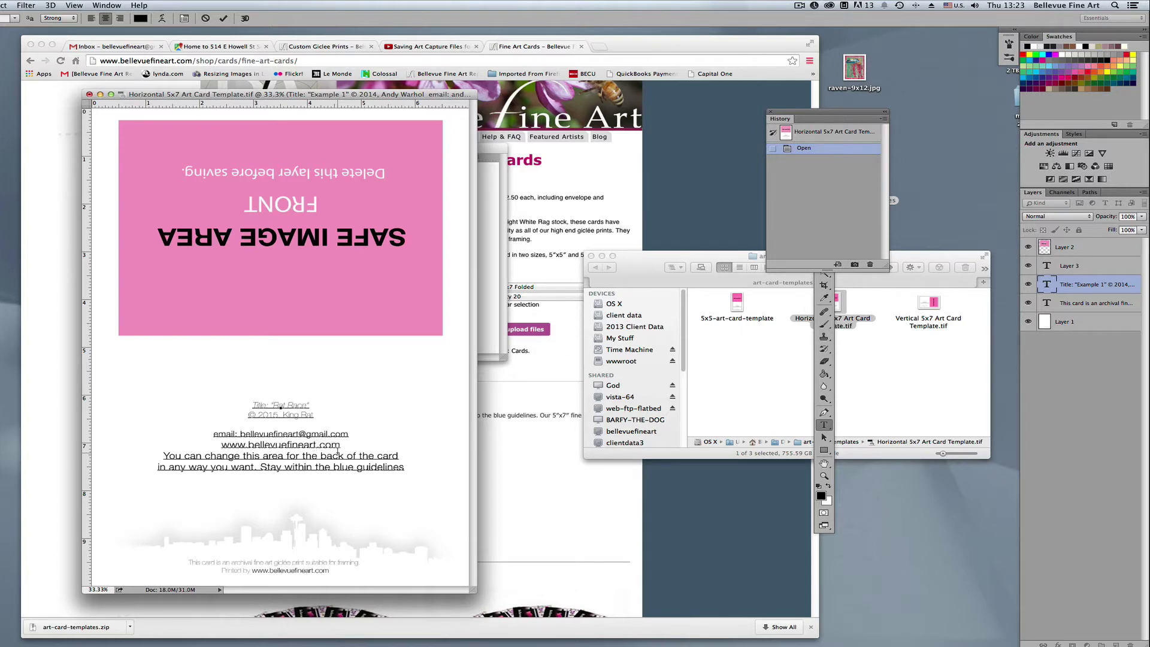
left_click_drag(162, 454, 414, 467)
key("BackSpace")
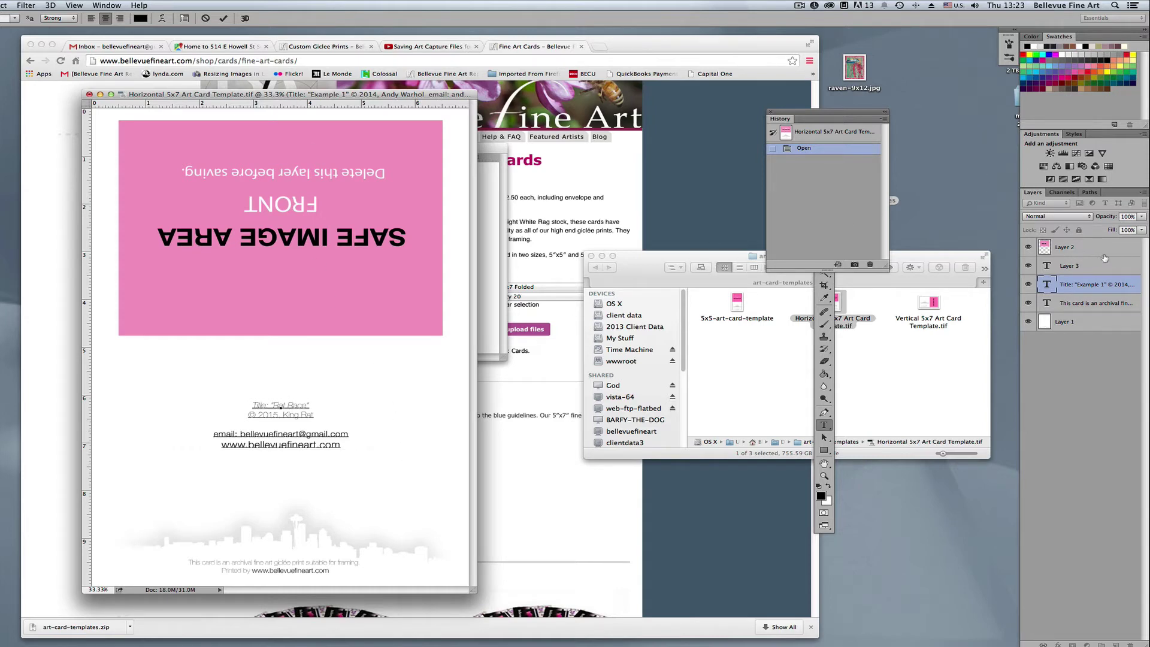
key("super+Return")
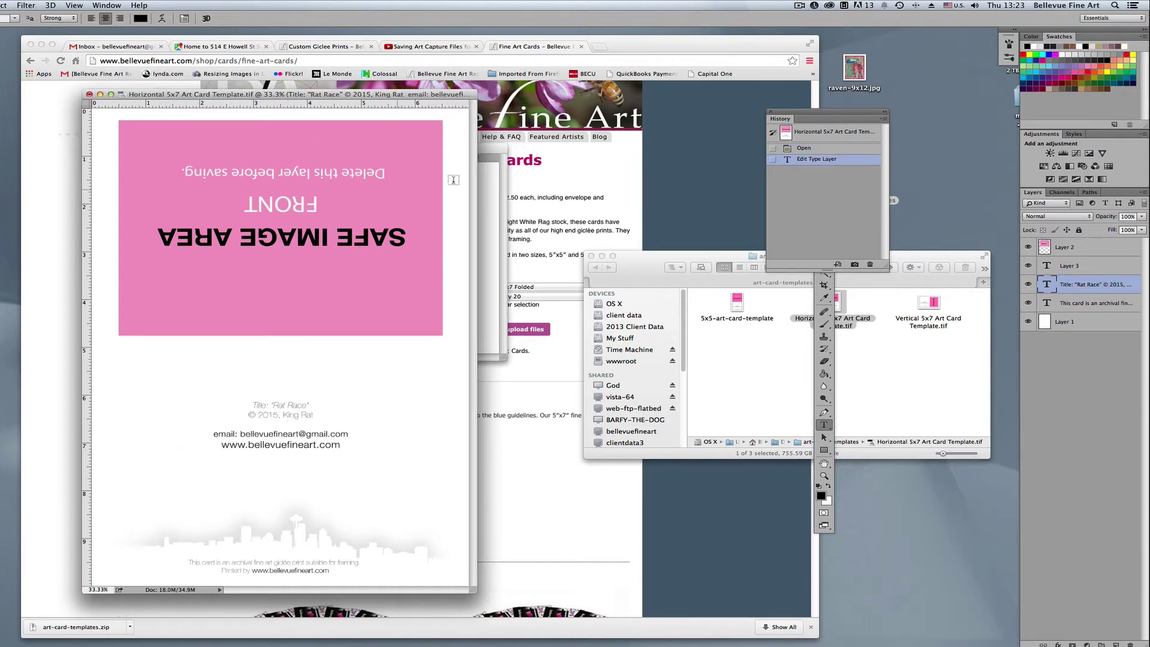
Copy ratrace-8x12.jpg into the card template and stack it above the pink safe-area layer
left_click(1049, 266)
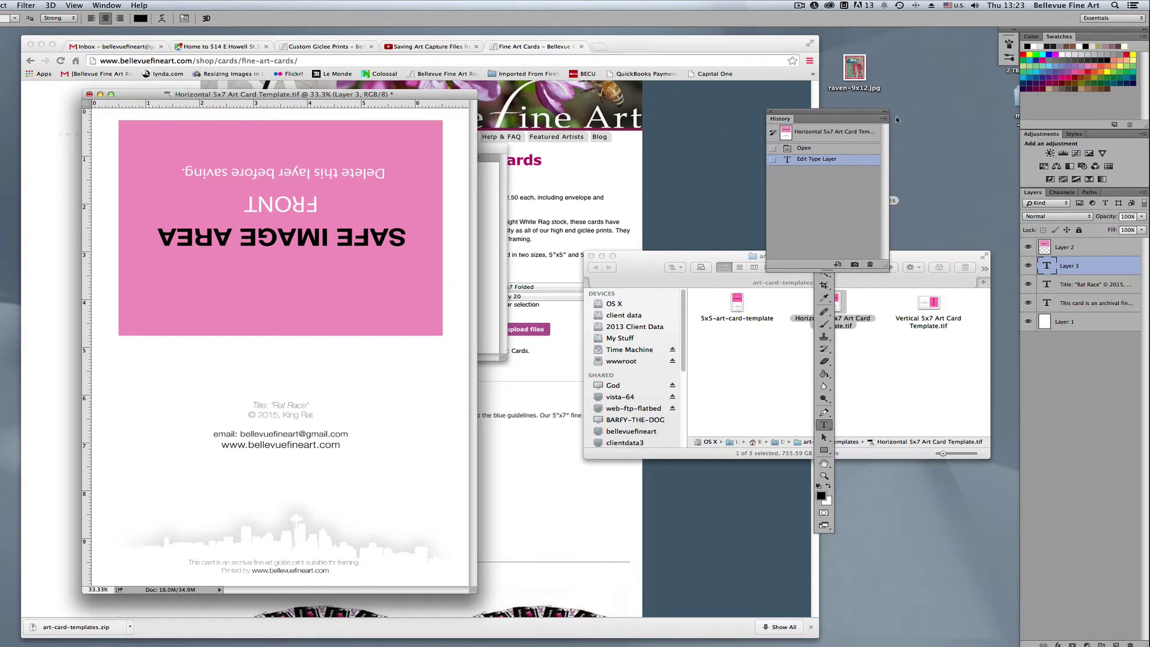
left_click_drag(825, 117, 904, 220)
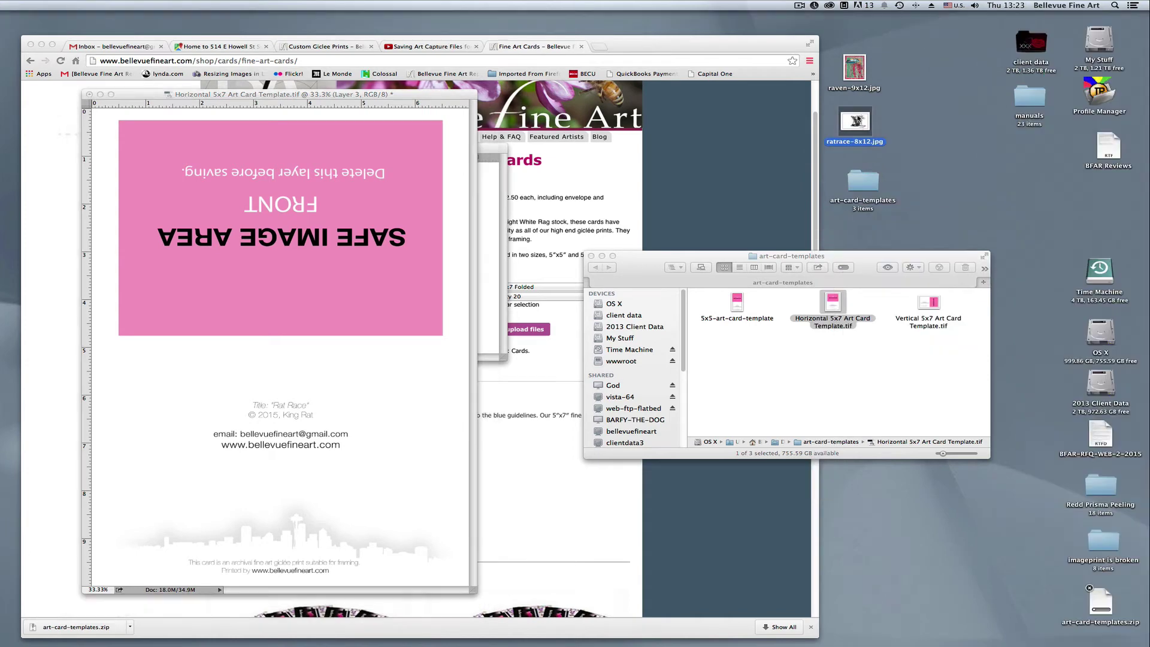
double_click(857, 123)
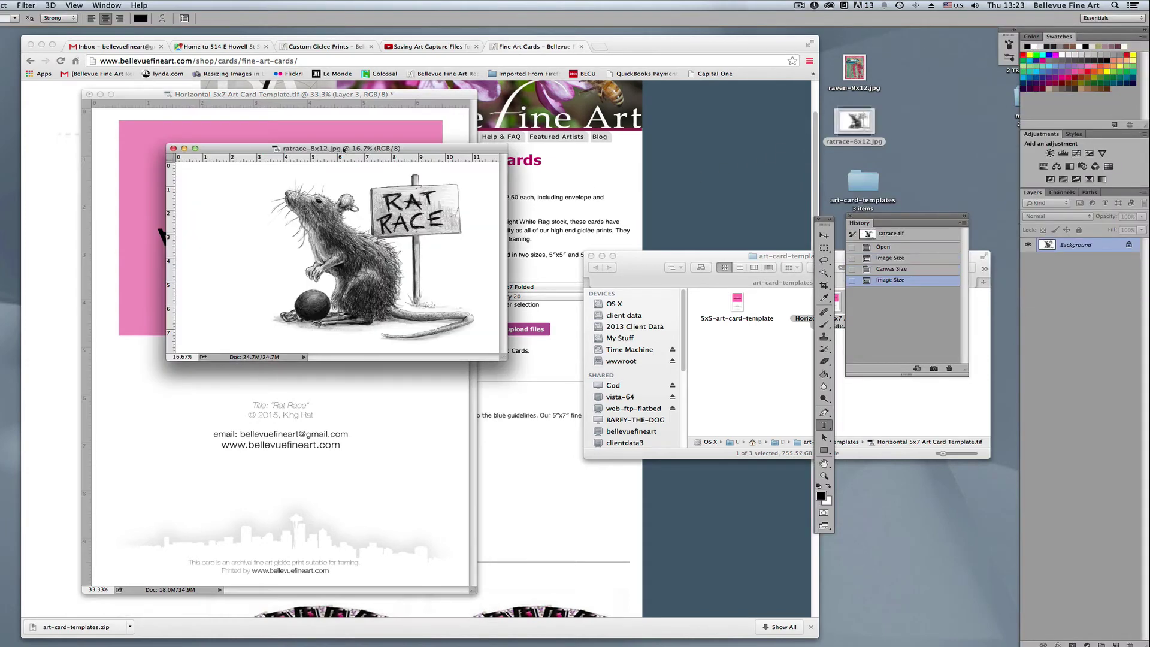
left_click_drag(354, 148, 701, 145)
key("v")
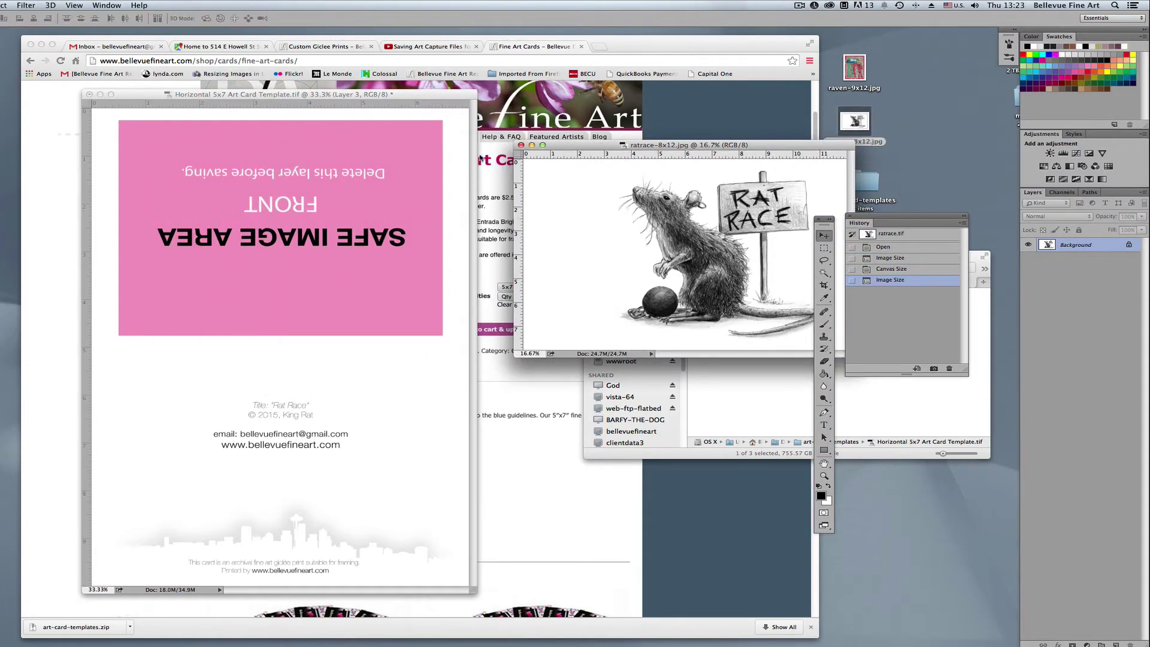
left_click_drag(301, 227, 301, 229)
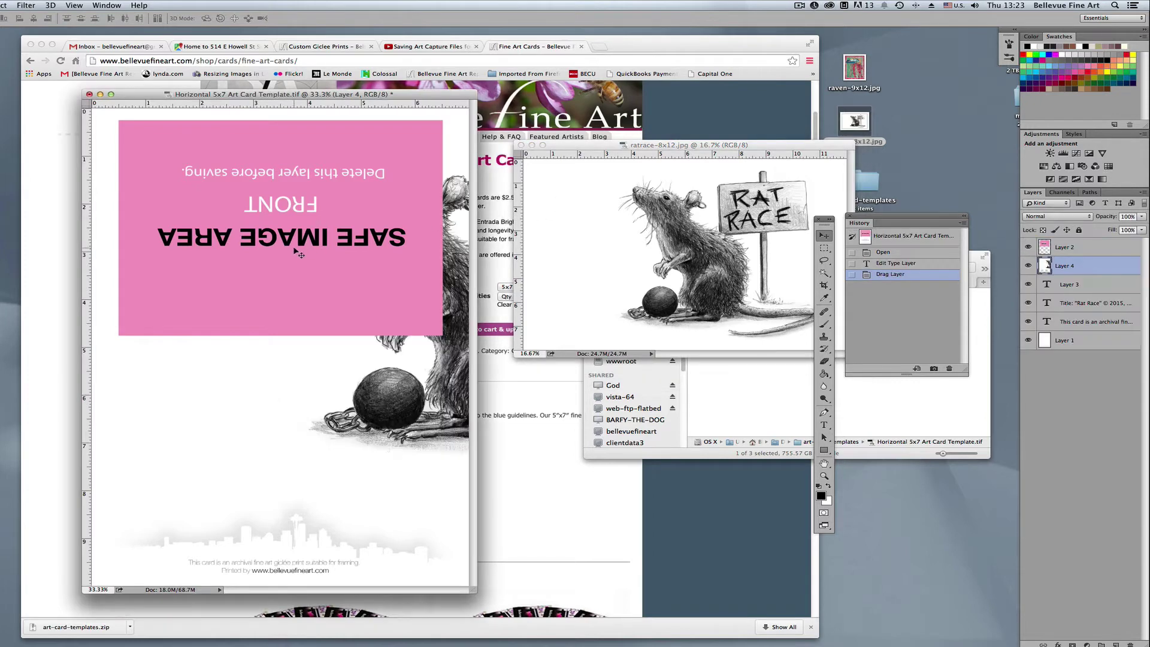
left_click_drag(396, 382, 214, 395)
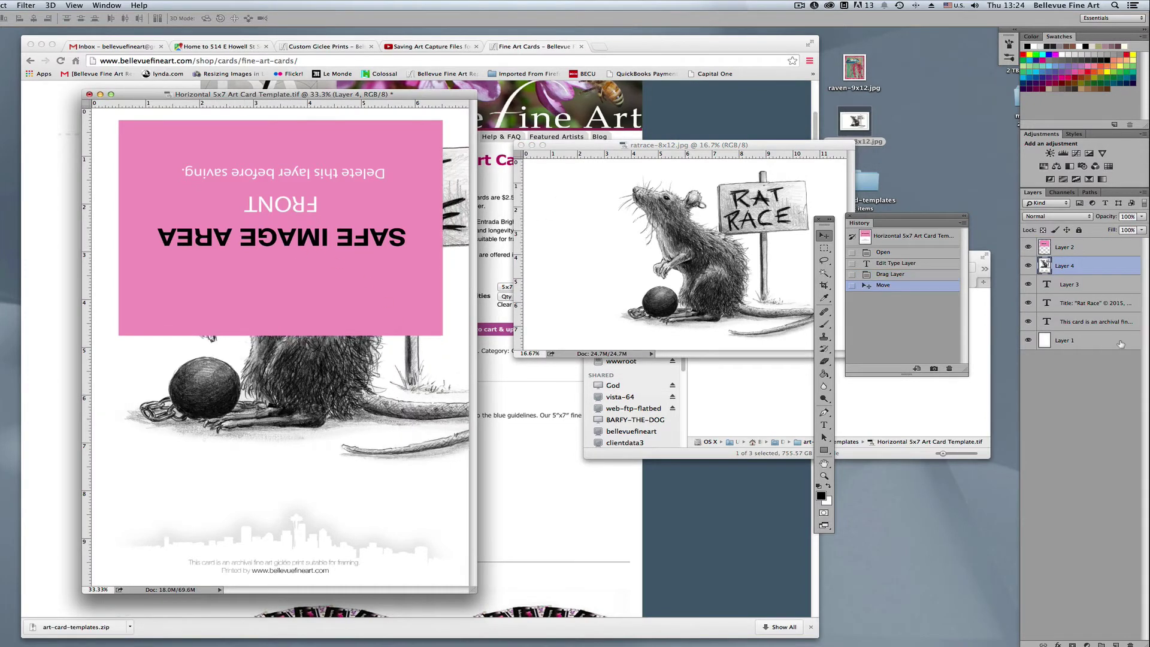
left_click_drag(1066, 265, 1073, 245)
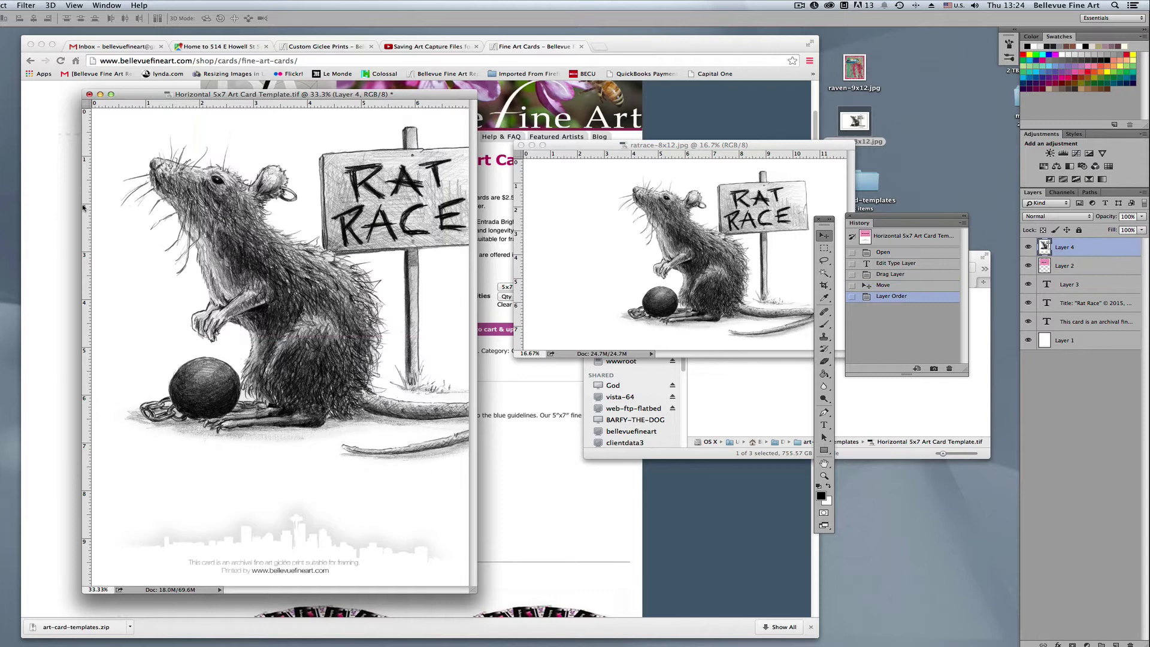
left_click_drag(213, 217, 301, 312)
Free Transform the rat drawing, rotating it 180° and scaling it between the pink bars
key("super+t")
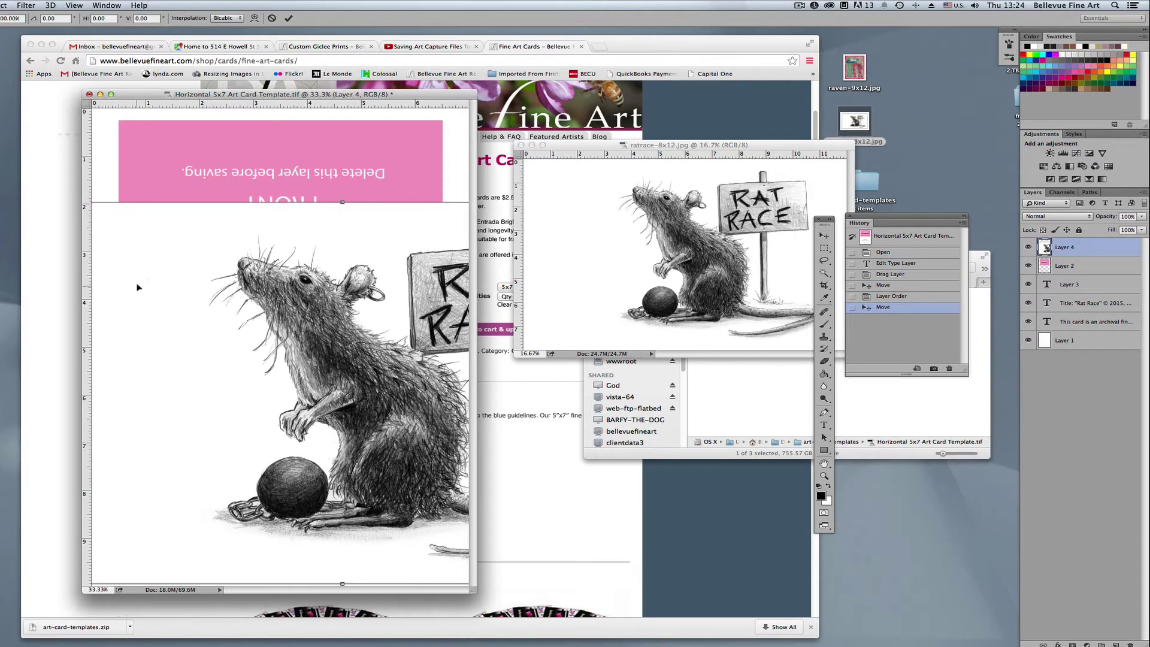
left_click_drag(165, 260, 320, 242)
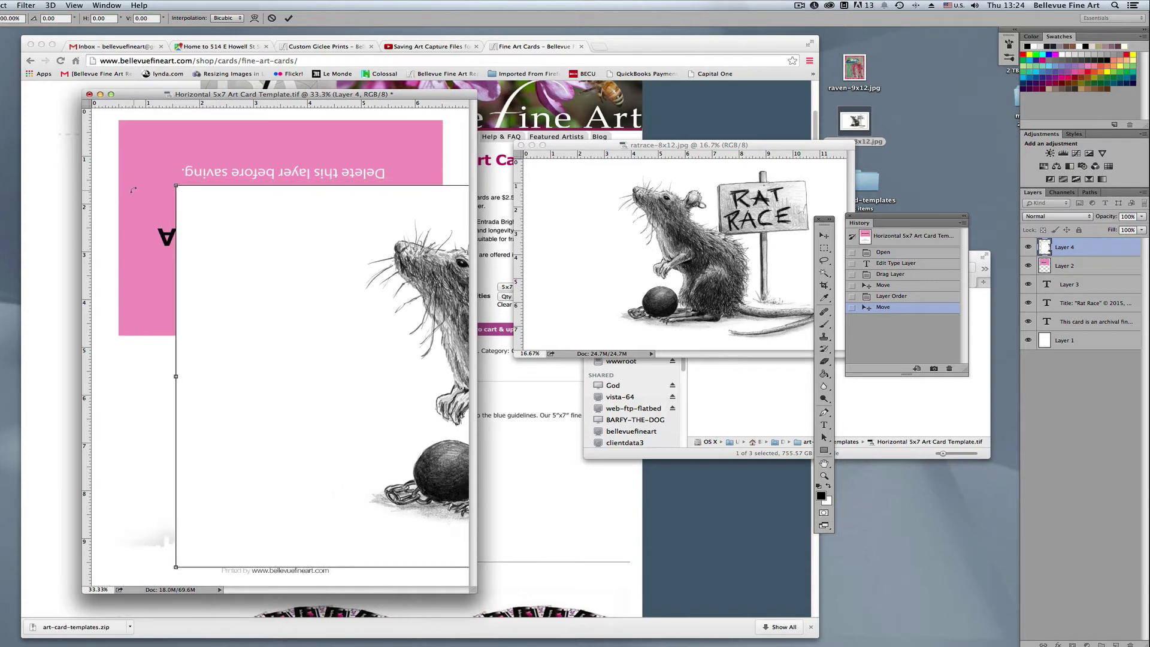
left_click_drag(176, 187, 156, 243)
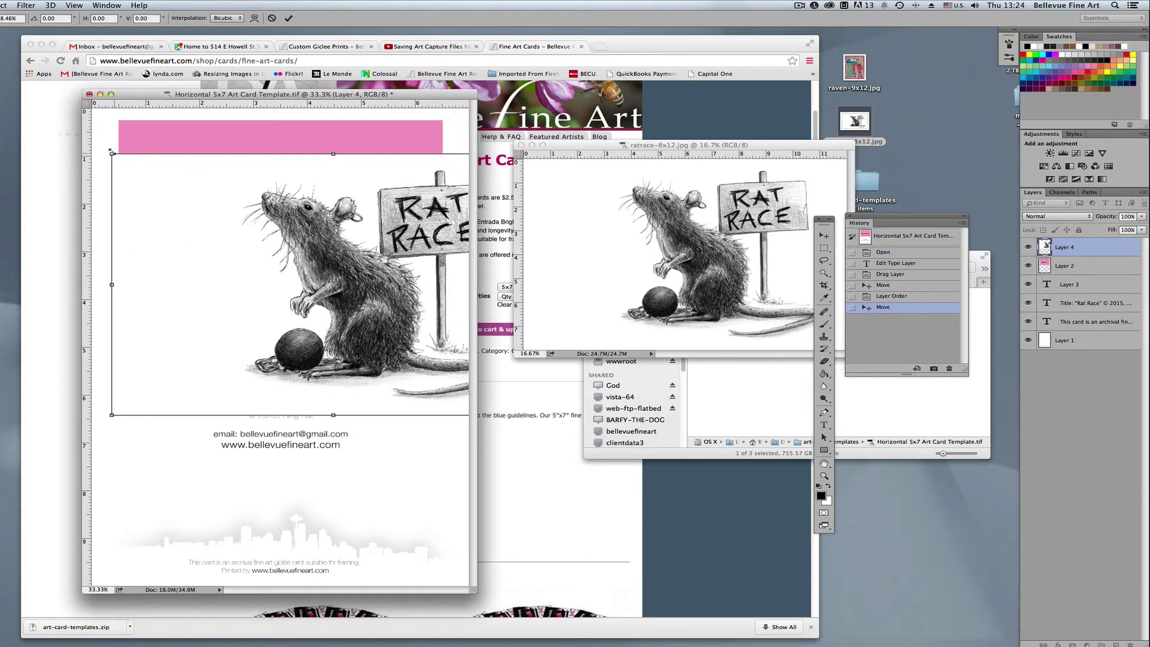
left_click_drag(112, 153, 439, 333)
left_click_drag(333, 259, 320, 230)
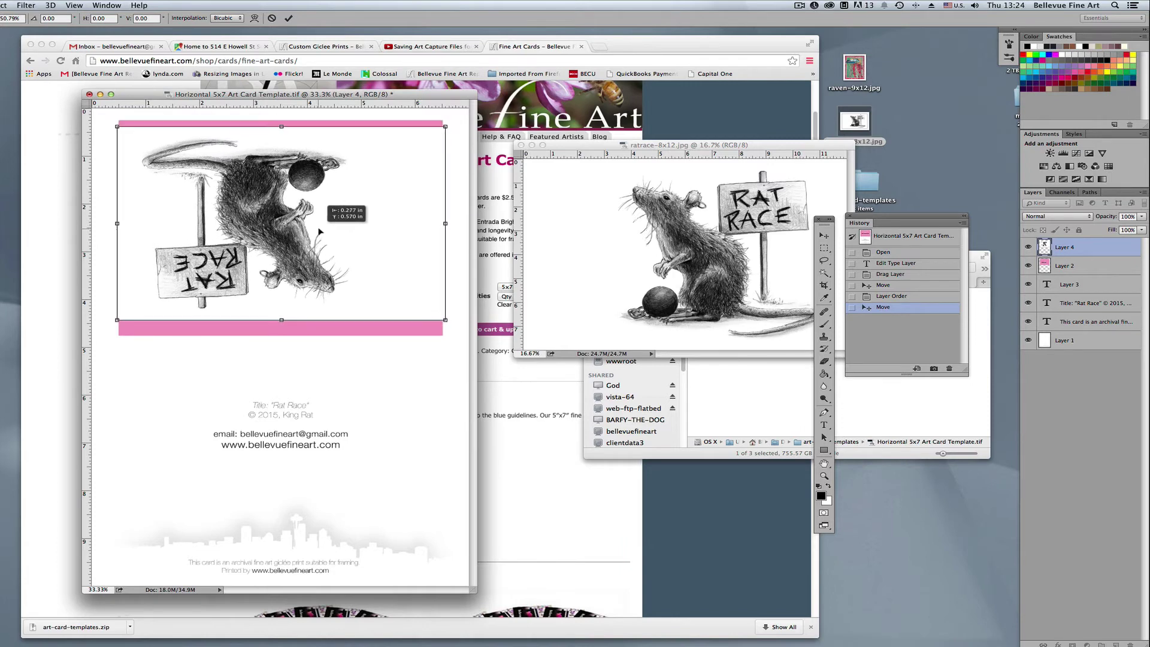
left_click_drag(446, 319, 444, 319)
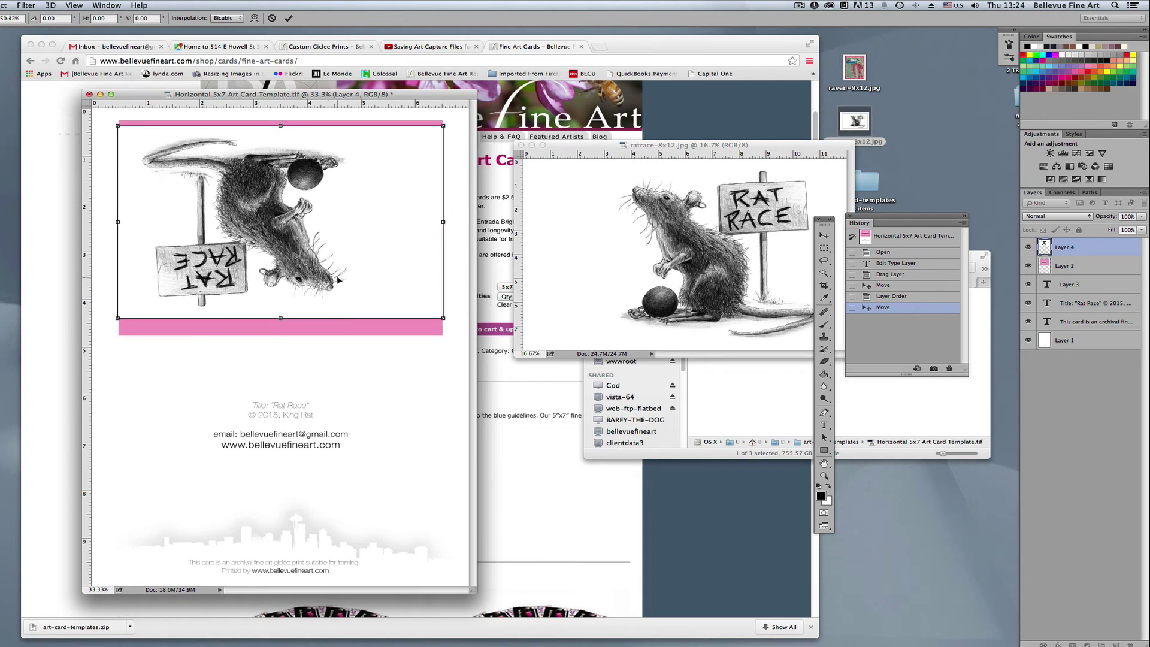
left_click_drag(339, 280, 344, 285)
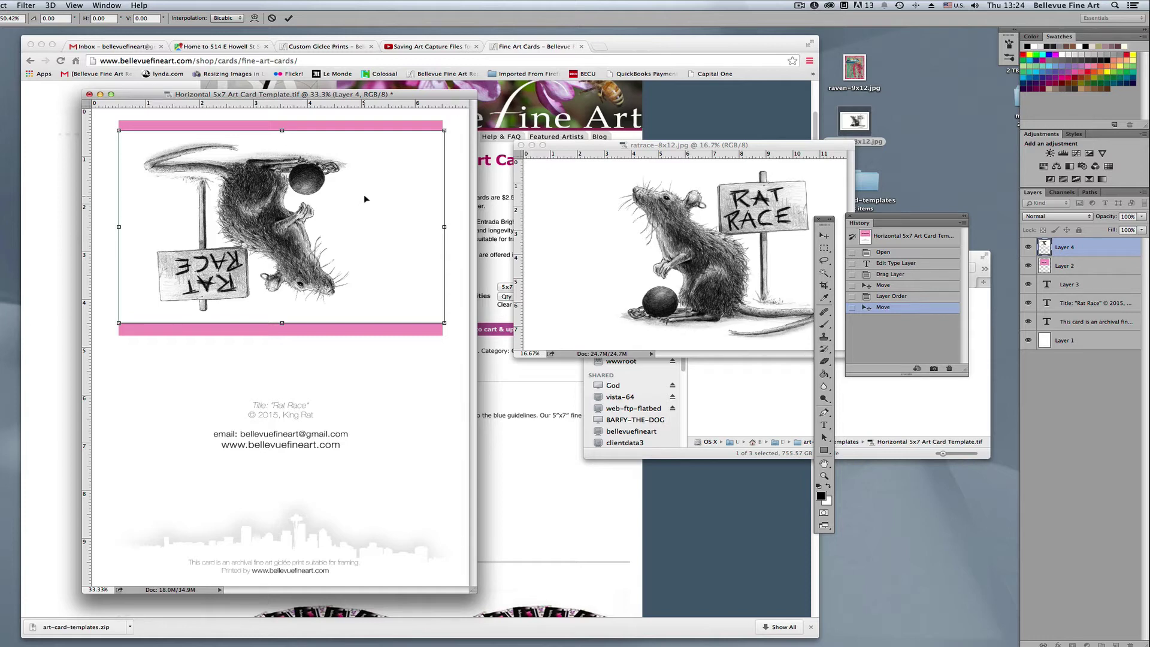
key("Return")
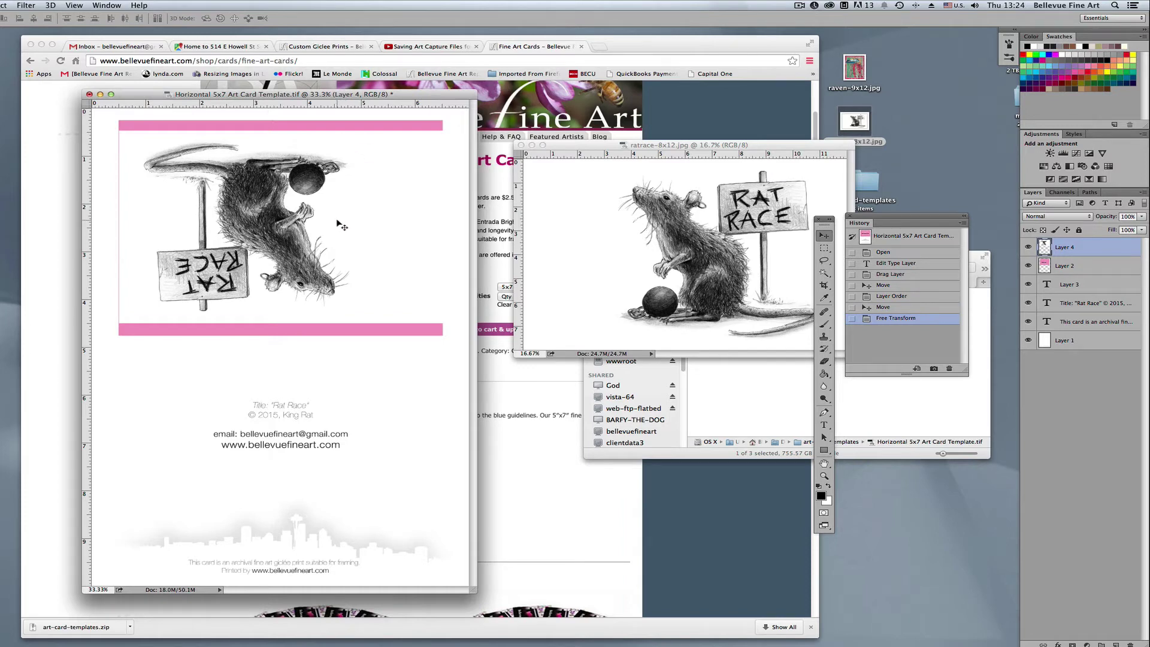
left_click_drag(338, 220, 336, 229)
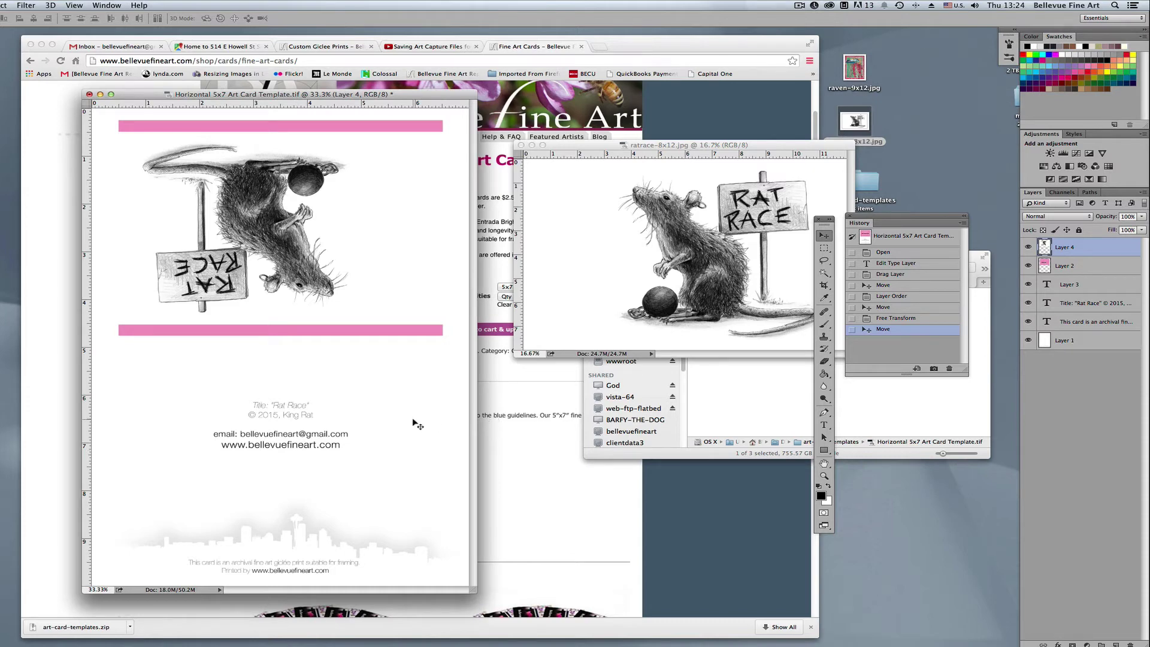
Show guides to align the rat drawing, then delete the pink safe-area Layer 2 from the floating Layers panel
key("super+semicolon")
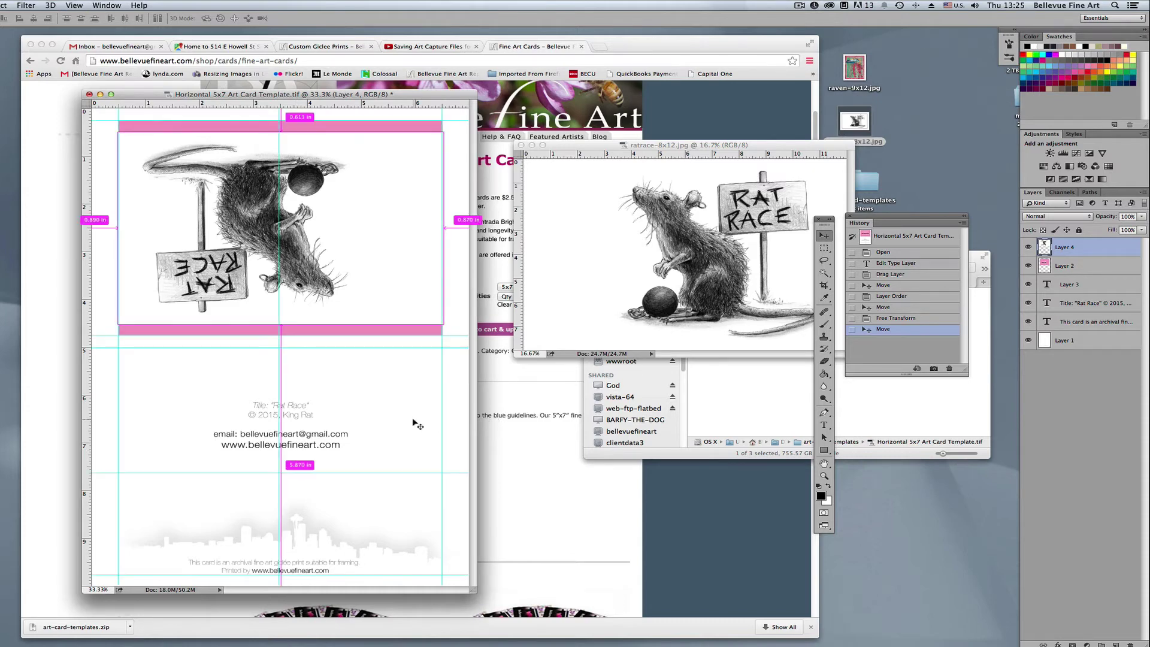
left_click_drag(417, 425, 417, 425)
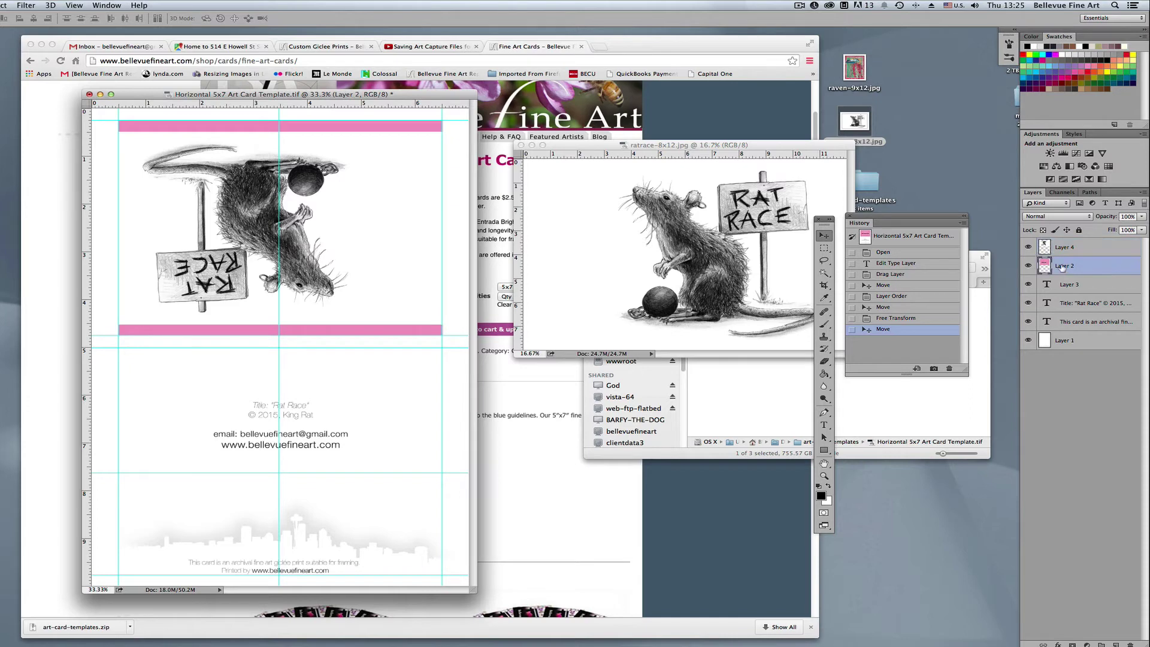
left_click_drag(1111, 196, 628, 171)
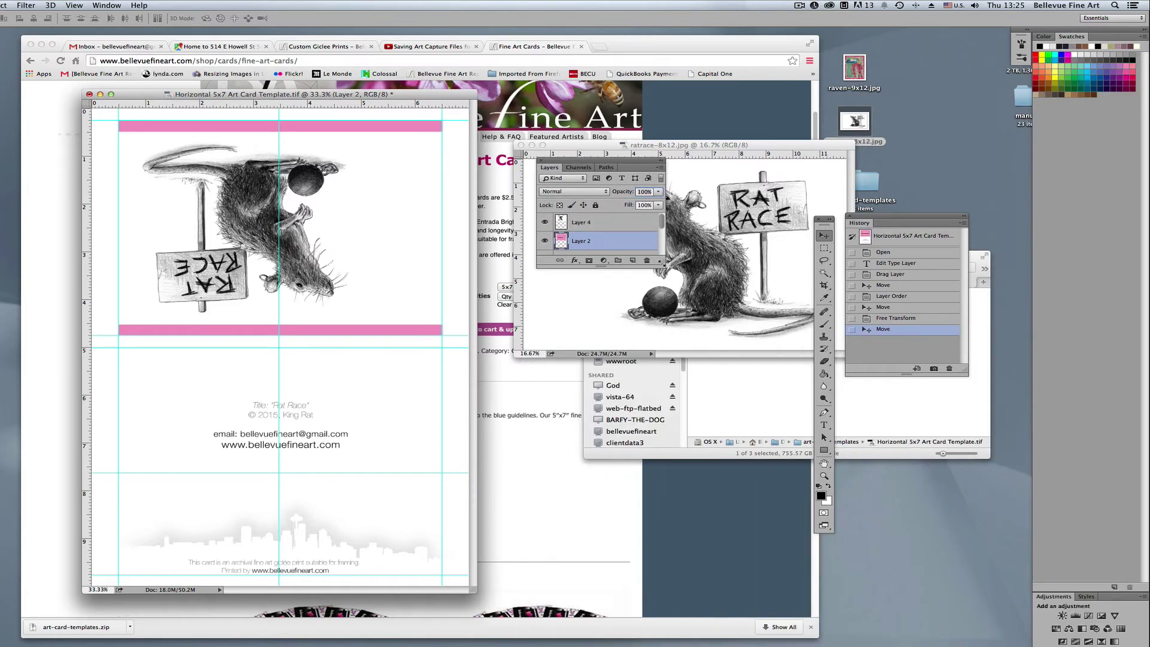
left_click_drag(662, 262, 659, 472)
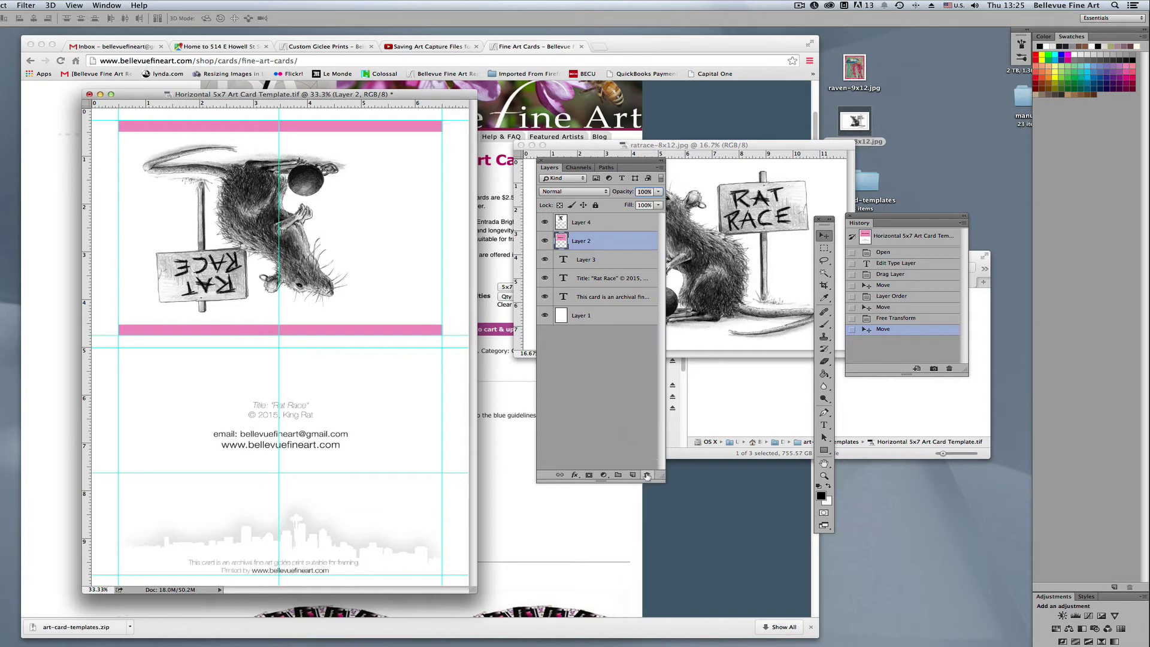
left_click(647, 474)
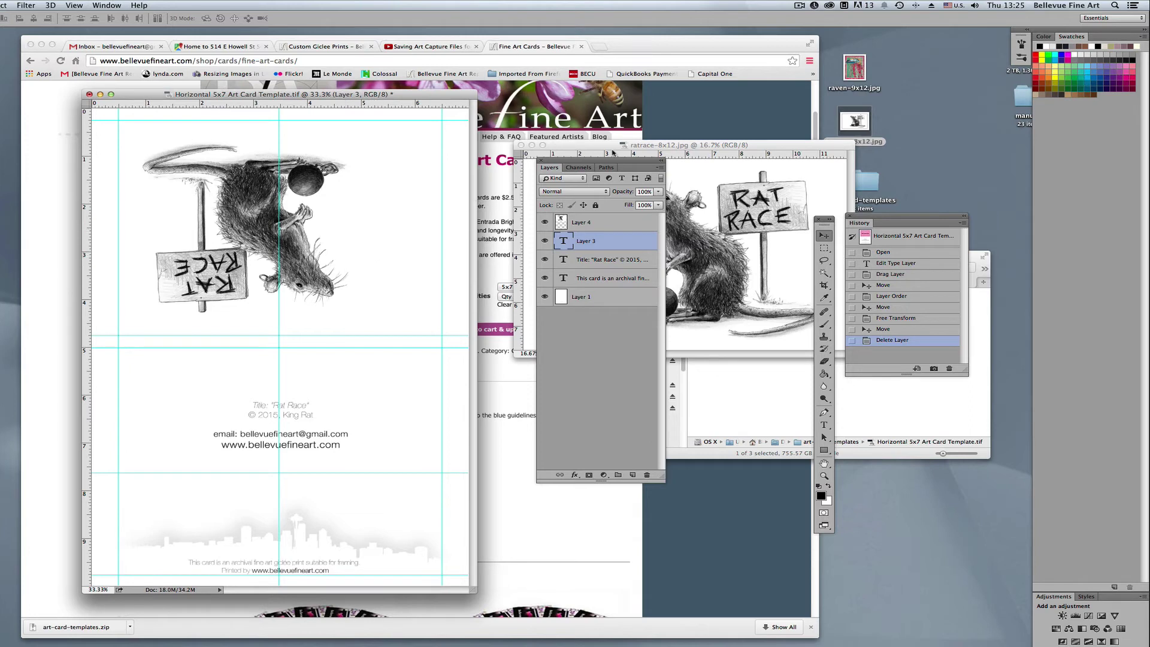
left_click_drag(611, 164, 704, 115)
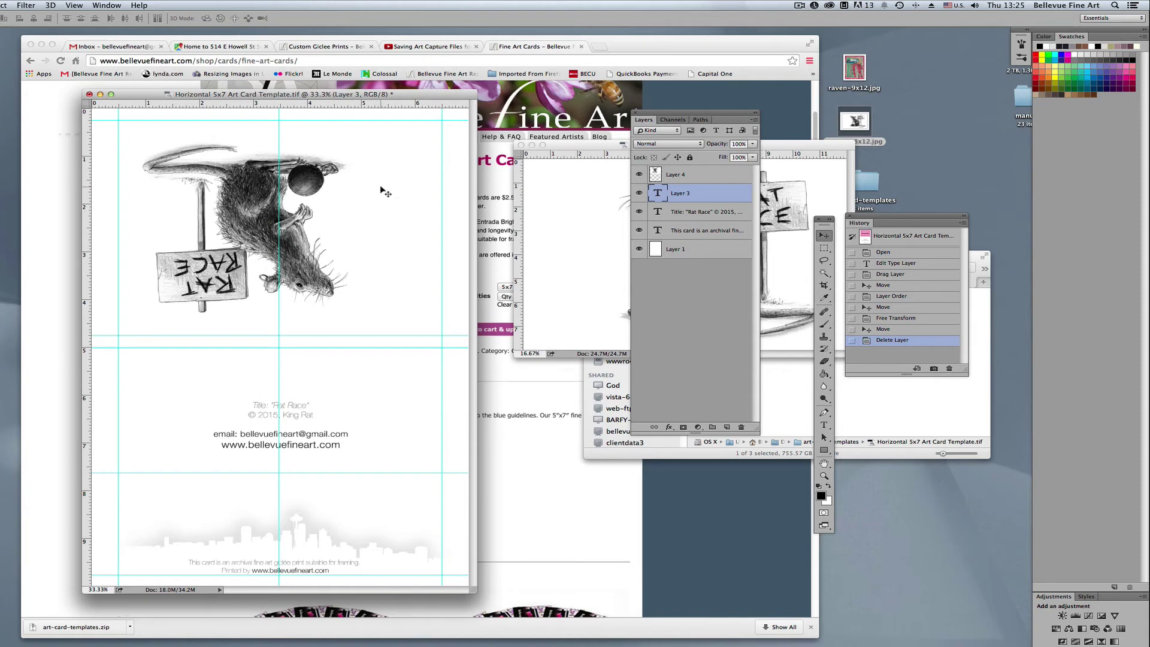
Save the card as JPEG ratrace-5x7-card.jpg with Quality 12 Maximum
key("super+shift+s")
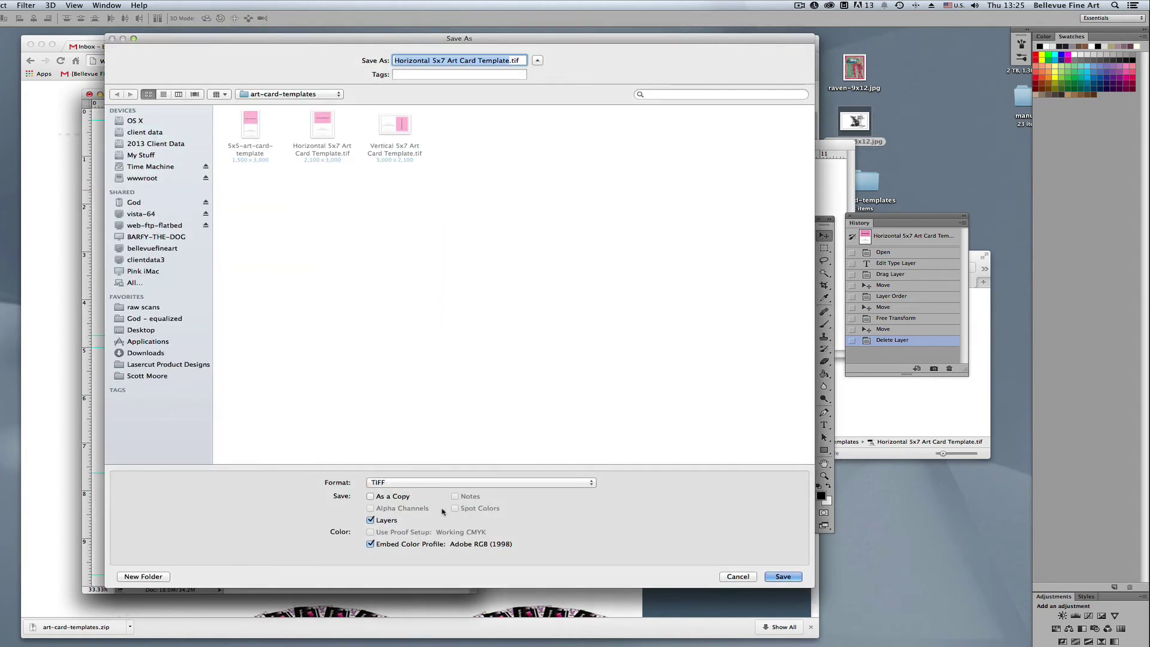
left_click(370, 497)
left_click(371, 520)
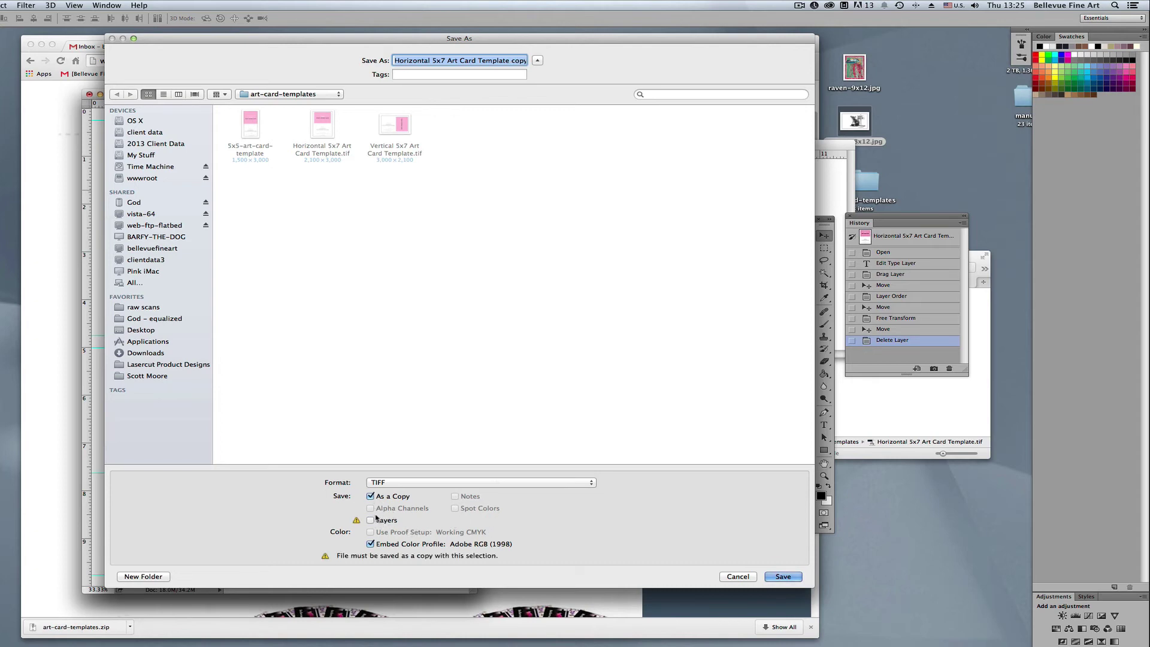
left_click(371, 520)
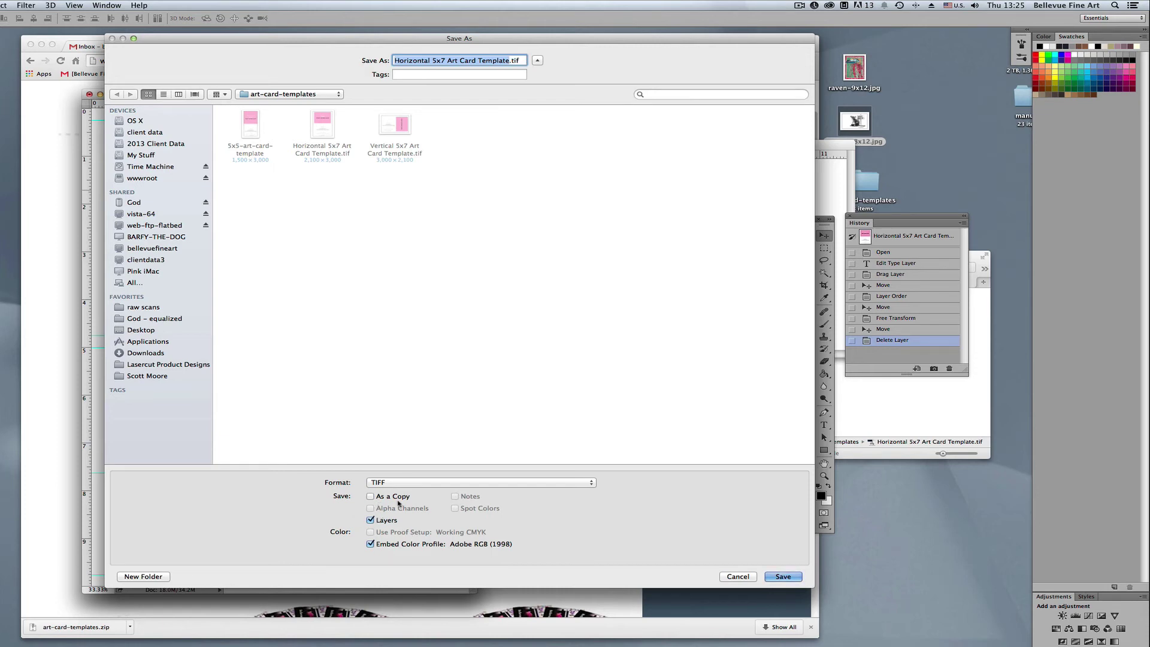
left_click(416, 484)
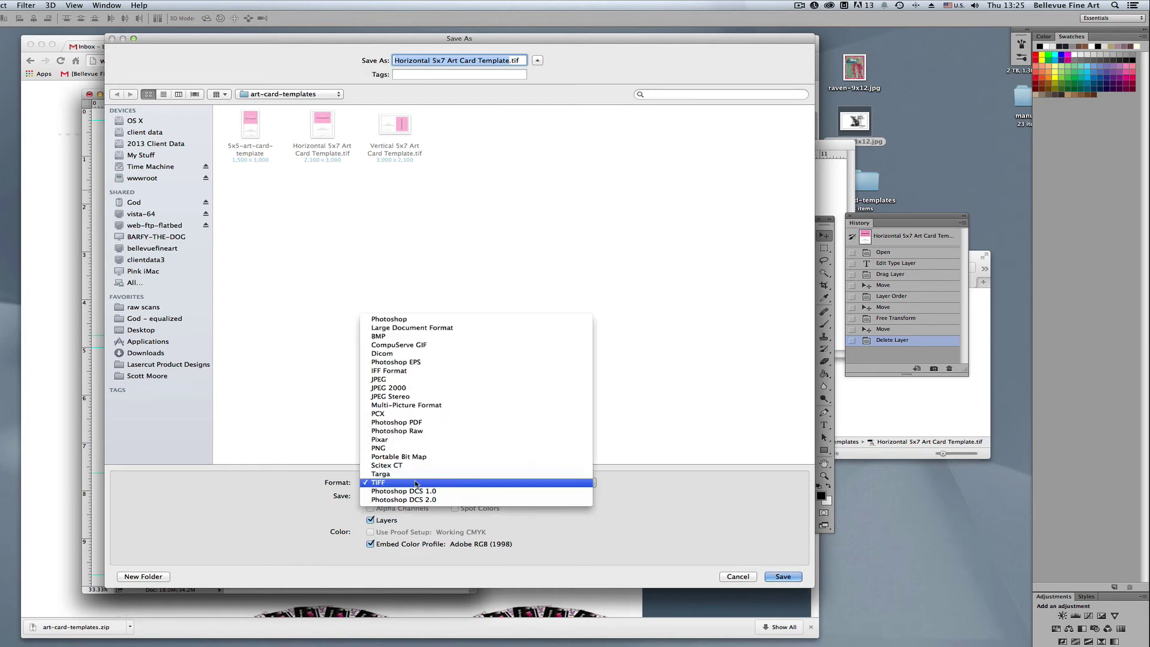
left_click(424, 381)
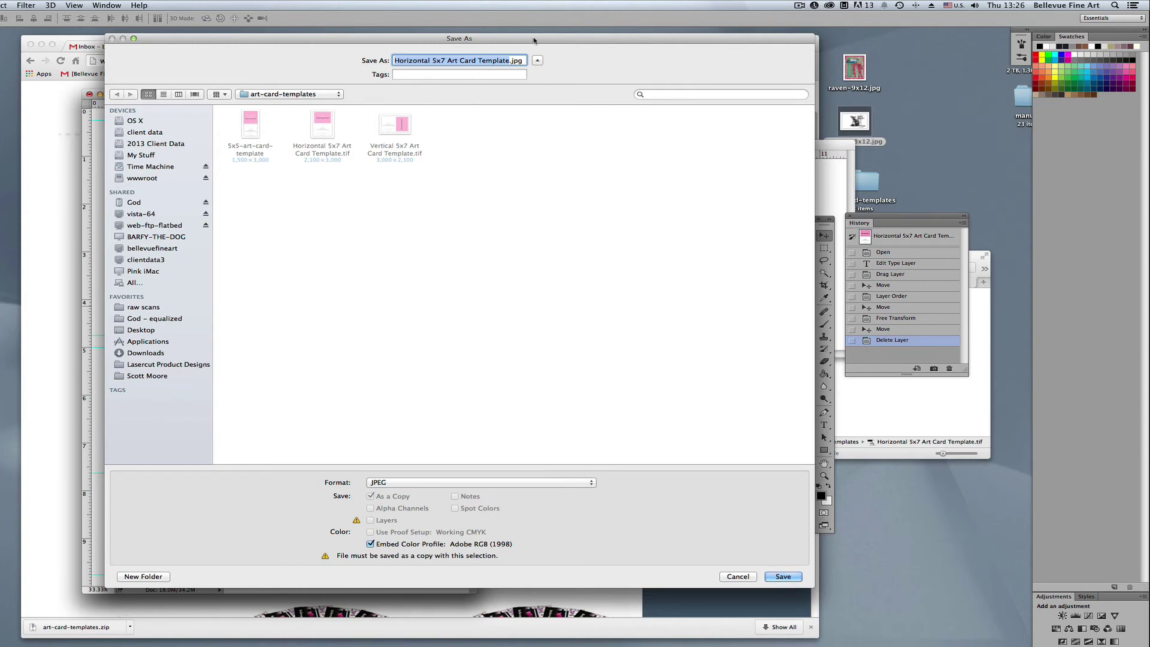
type("ratrace")
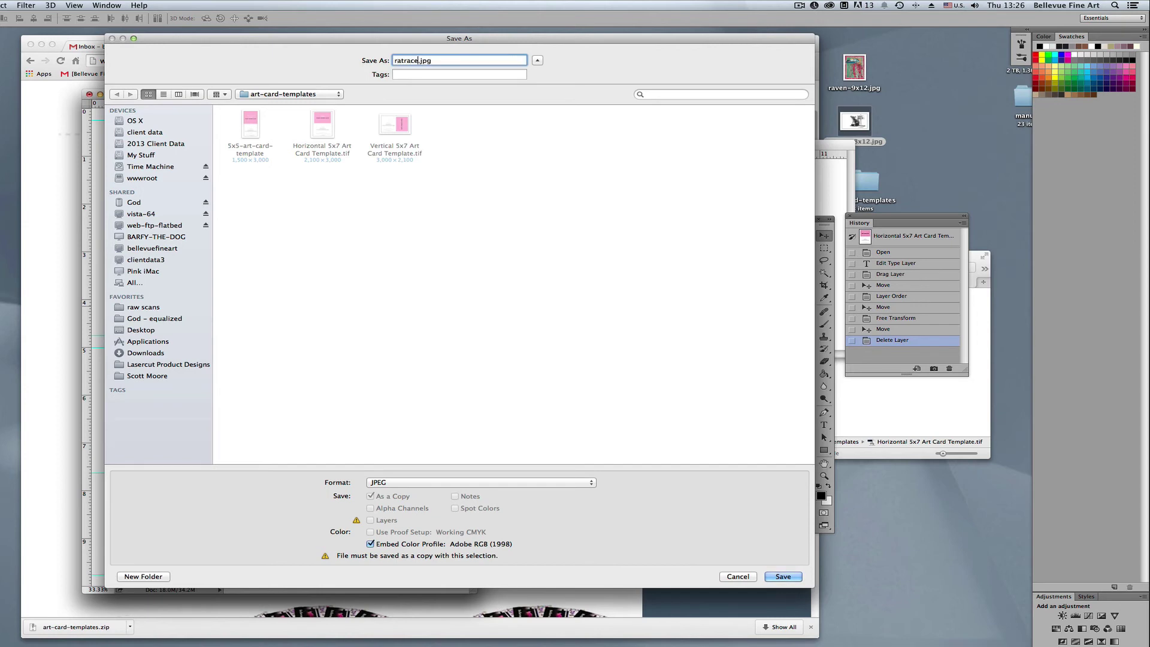
type("-5x7-card")
left_click(783, 577)
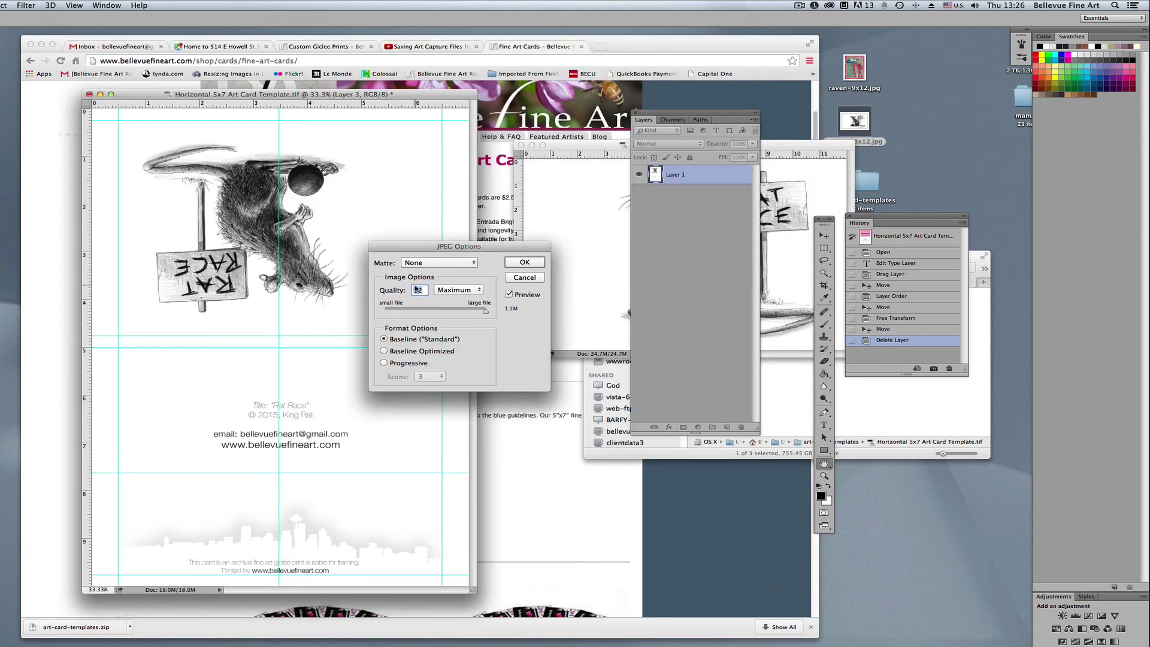
left_click(486, 312)
left_click(535, 263)
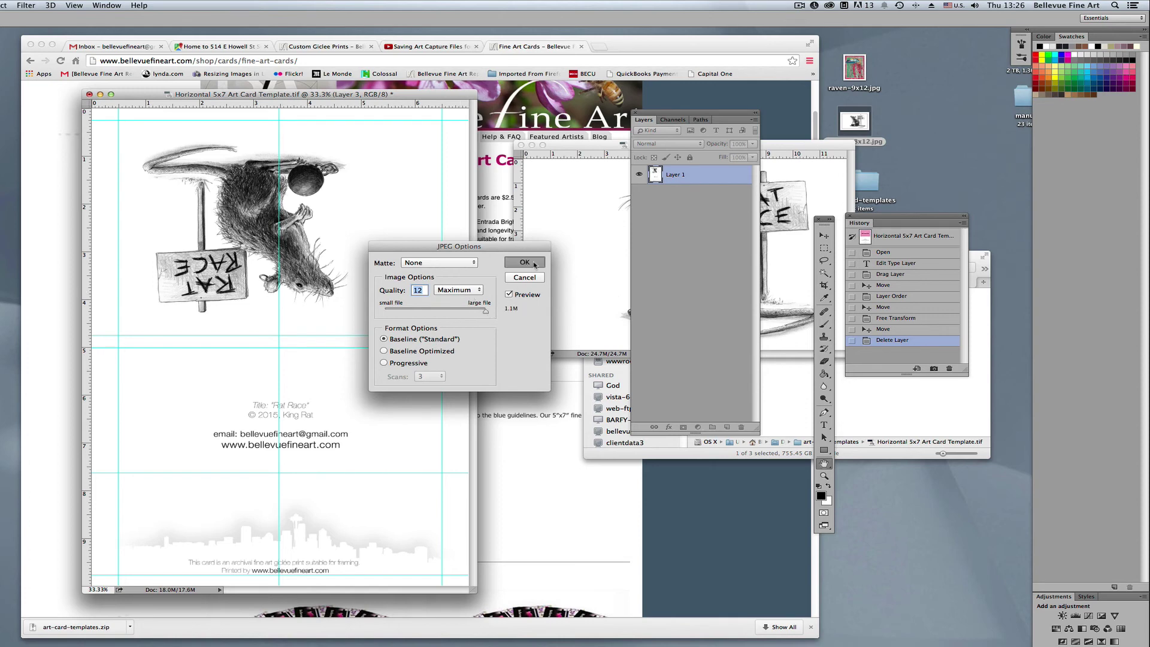
Order Fine Art Cards at 5x7 Folded, Qty 20, and add them to the cart for upload
left_click(681, 505)
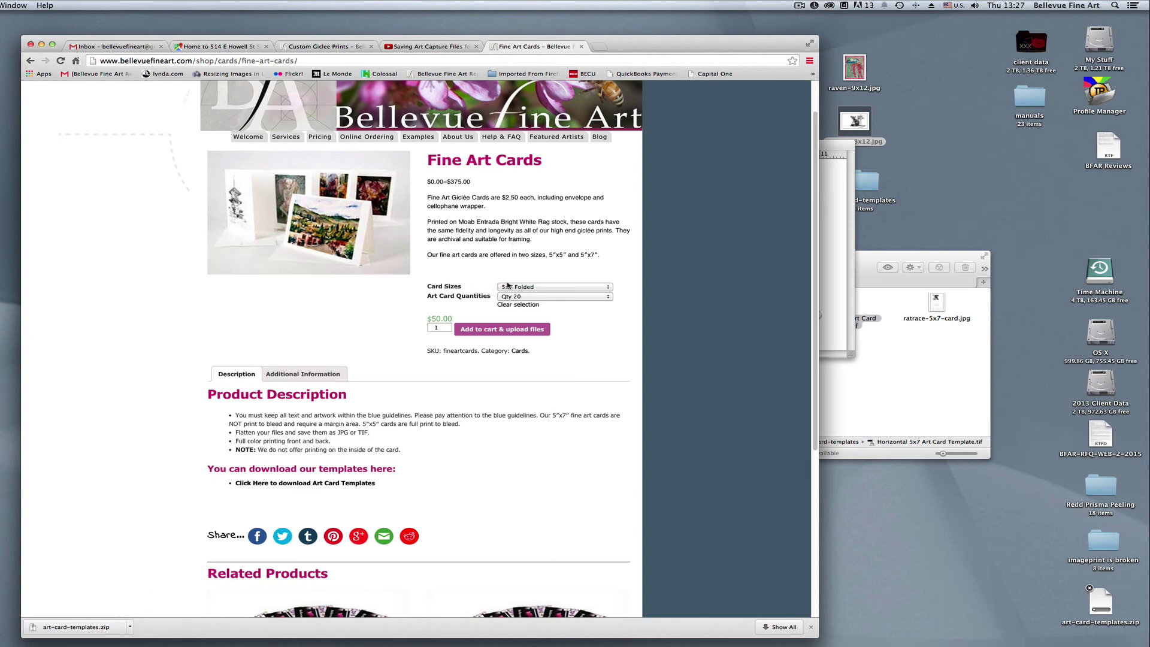
left_click(543, 289)
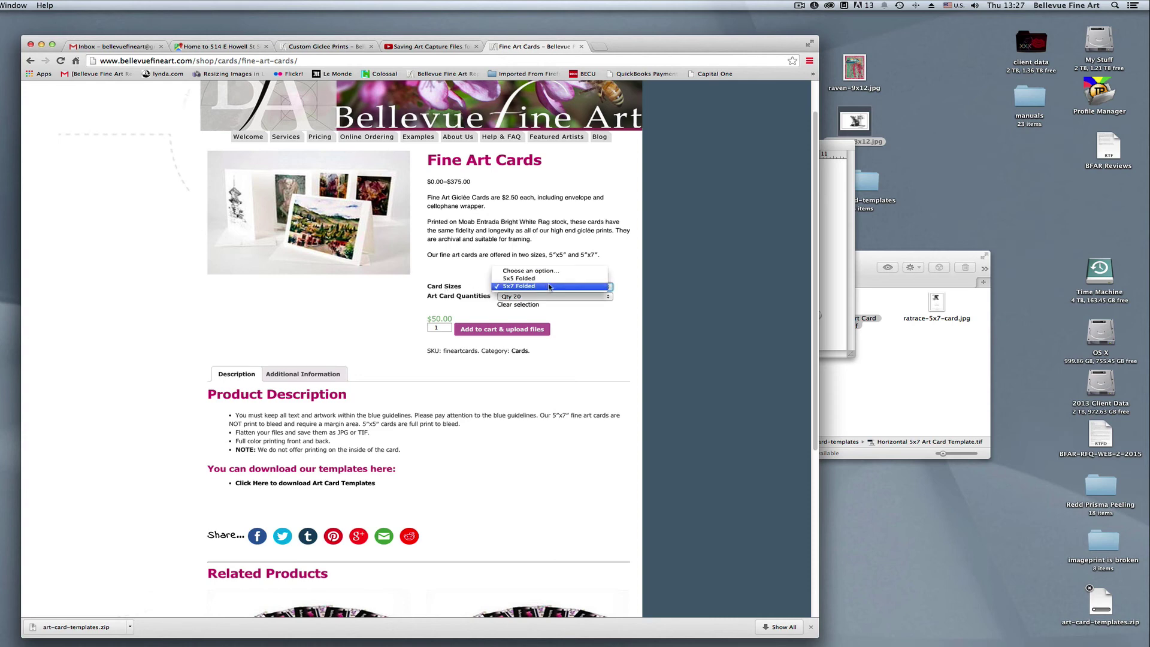
left_click(551, 288)
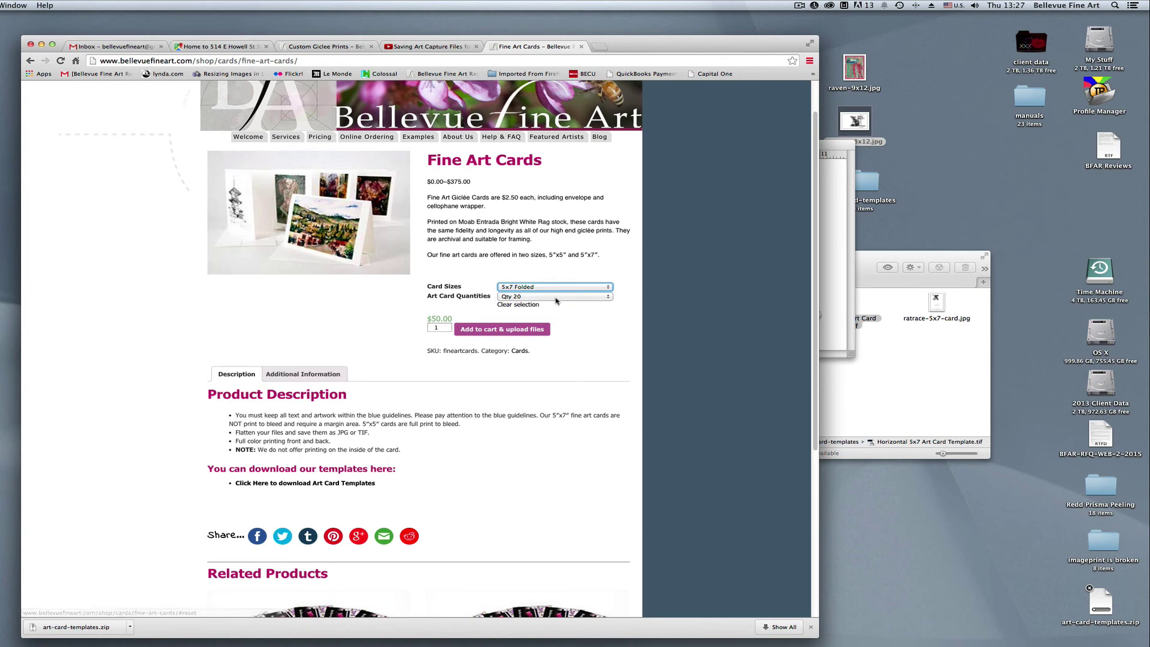
left_click(556, 297)
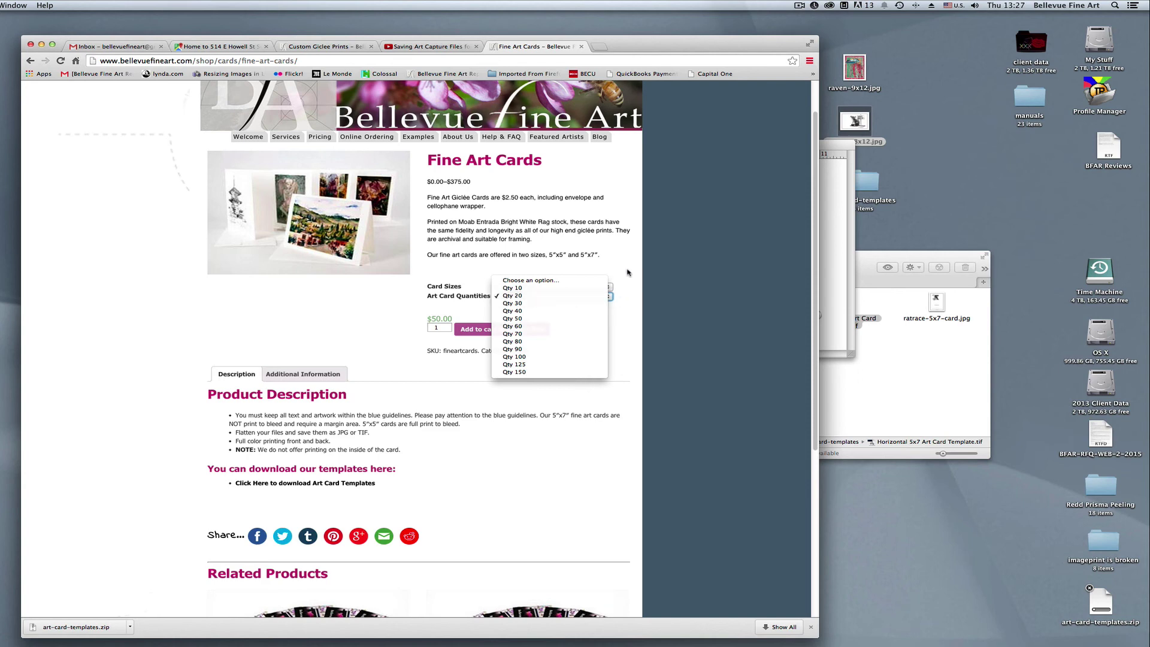
left_click(626, 272)
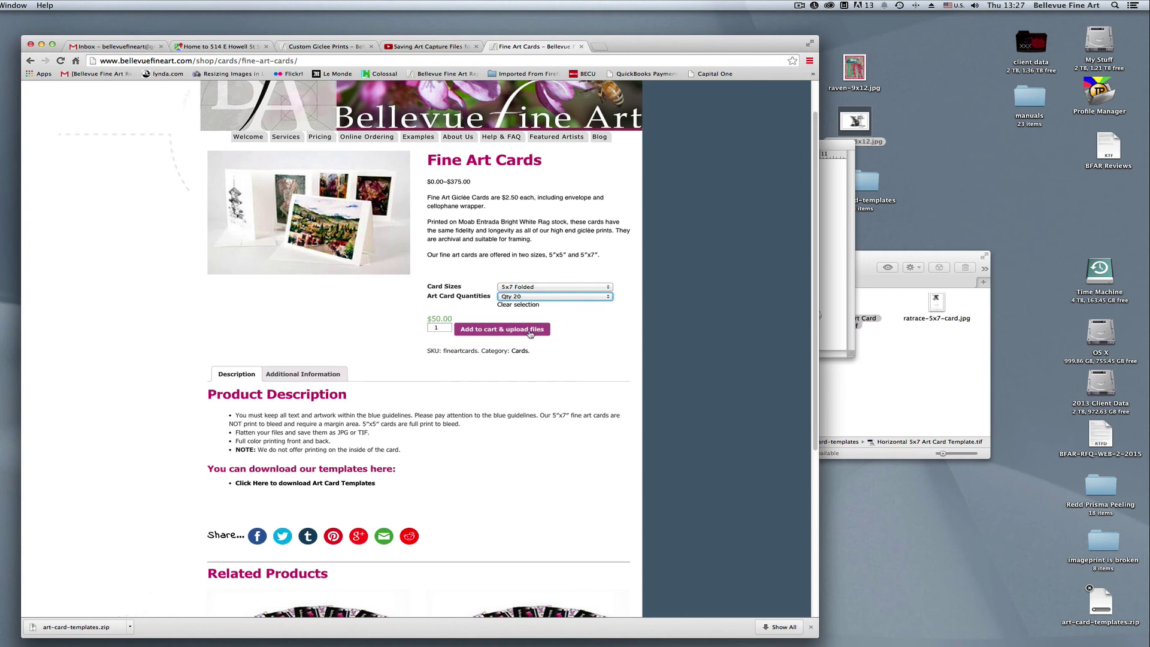
left_click(530, 331)
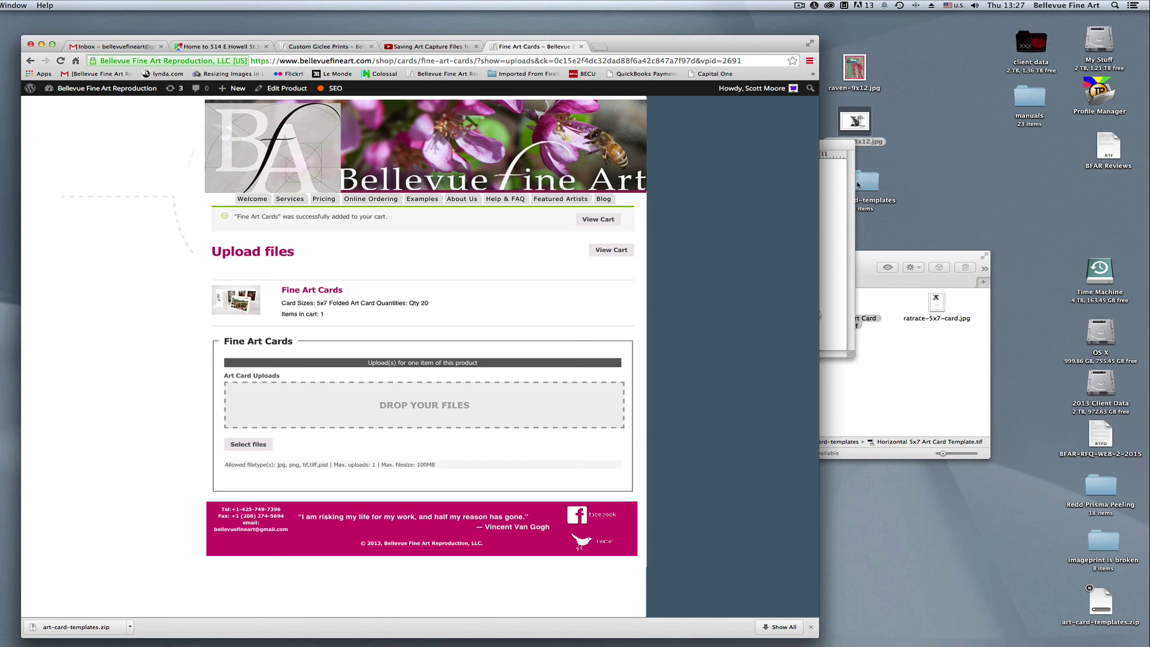
Upload ratrace-5x7-card.jpg from the art-card-templates folder into the Drop Your Files area
left_click(261, 451)
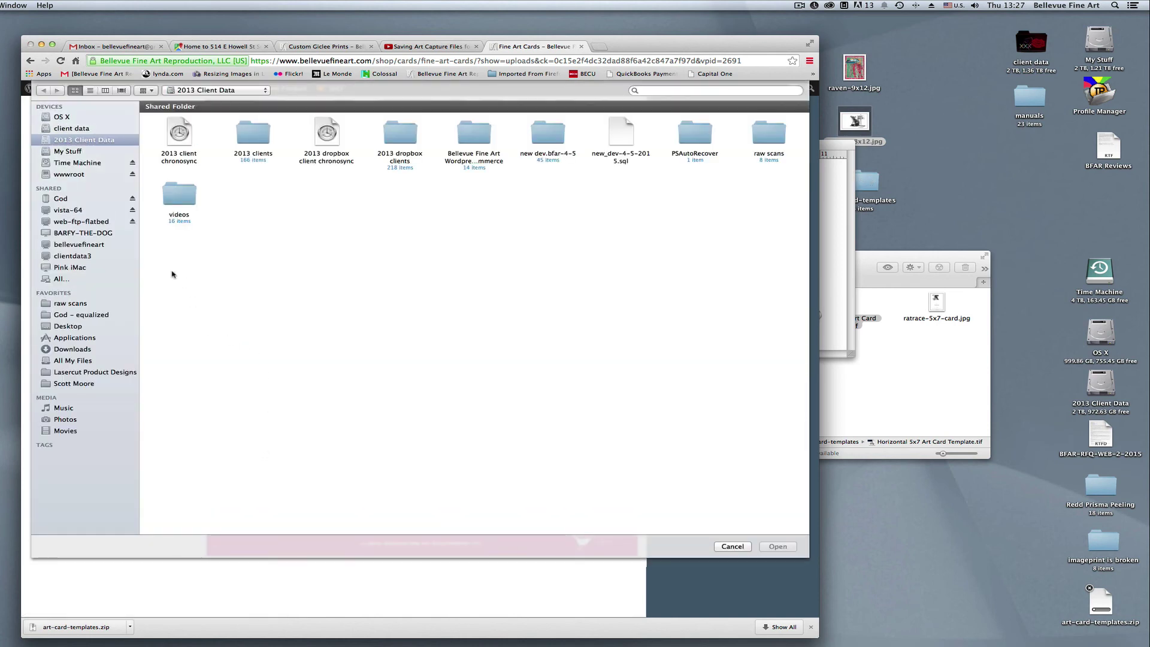
left_click(732, 547)
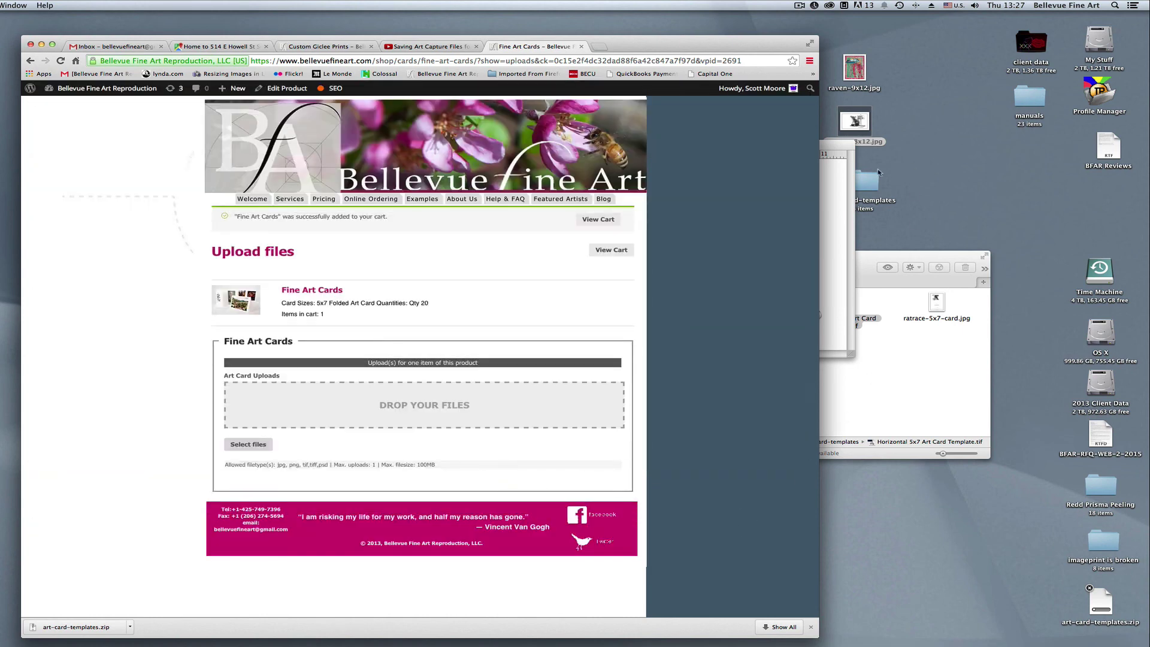
double_click(868, 182)
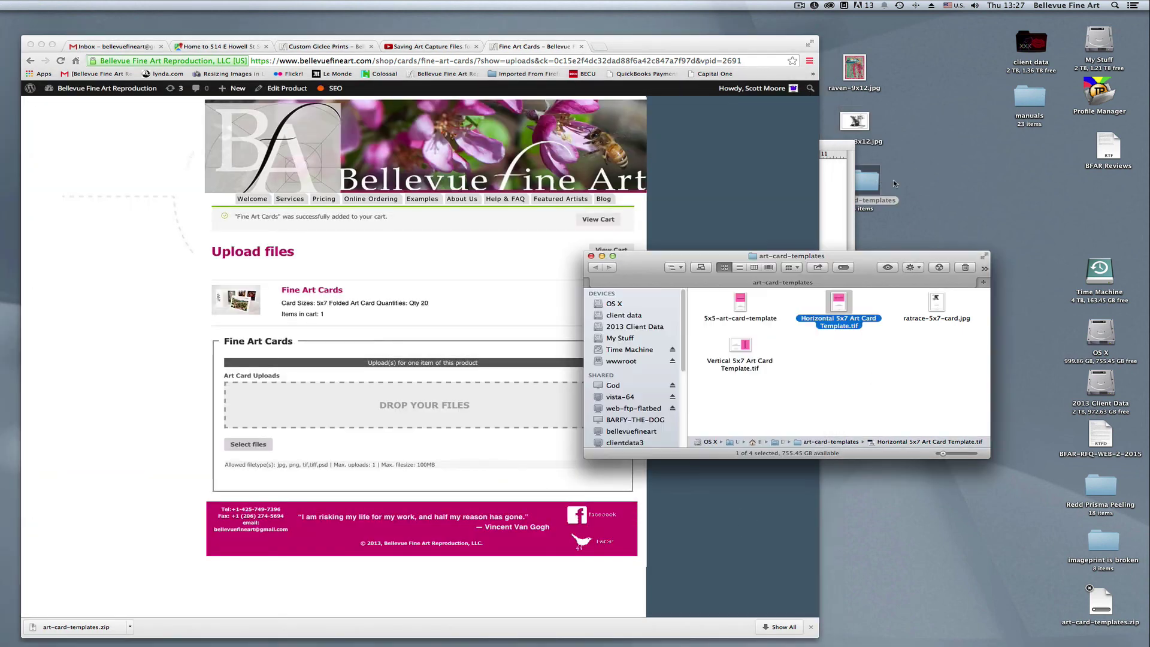
left_click(958, 366)
left_click(937, 303)
left_click_drag(938, 302, 420, 407)
Open the cart and scroll to the Fine Art Cards item with its $202.00 subtotal
left_click_drag(648, 269, 816, 235)
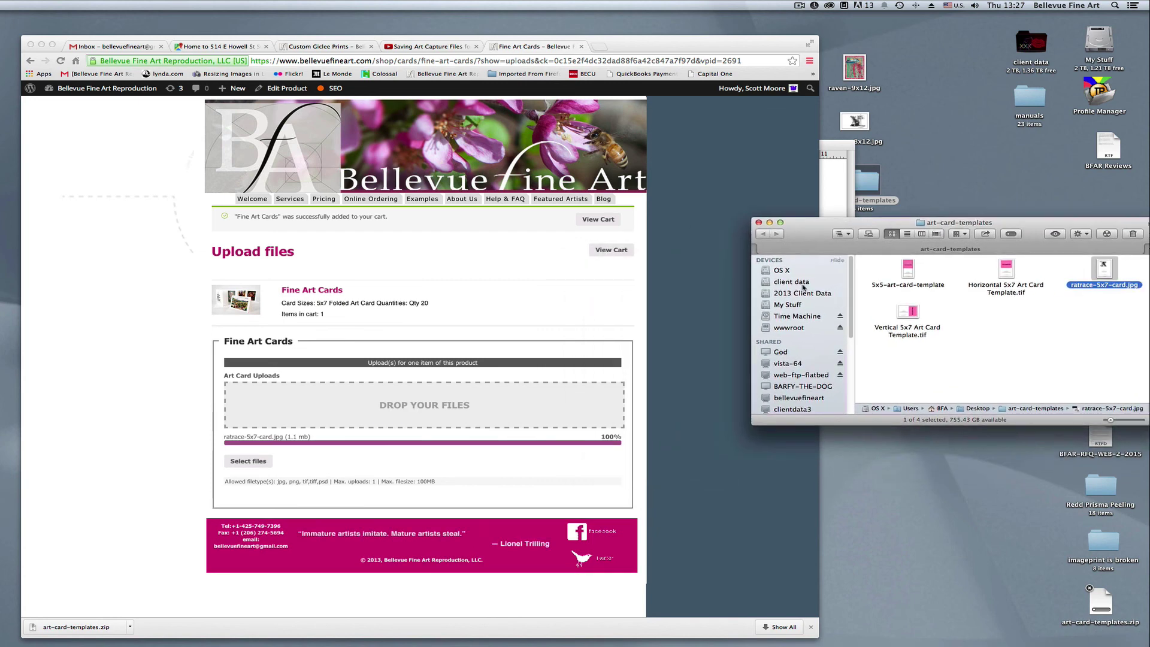
left_click(719, 419)
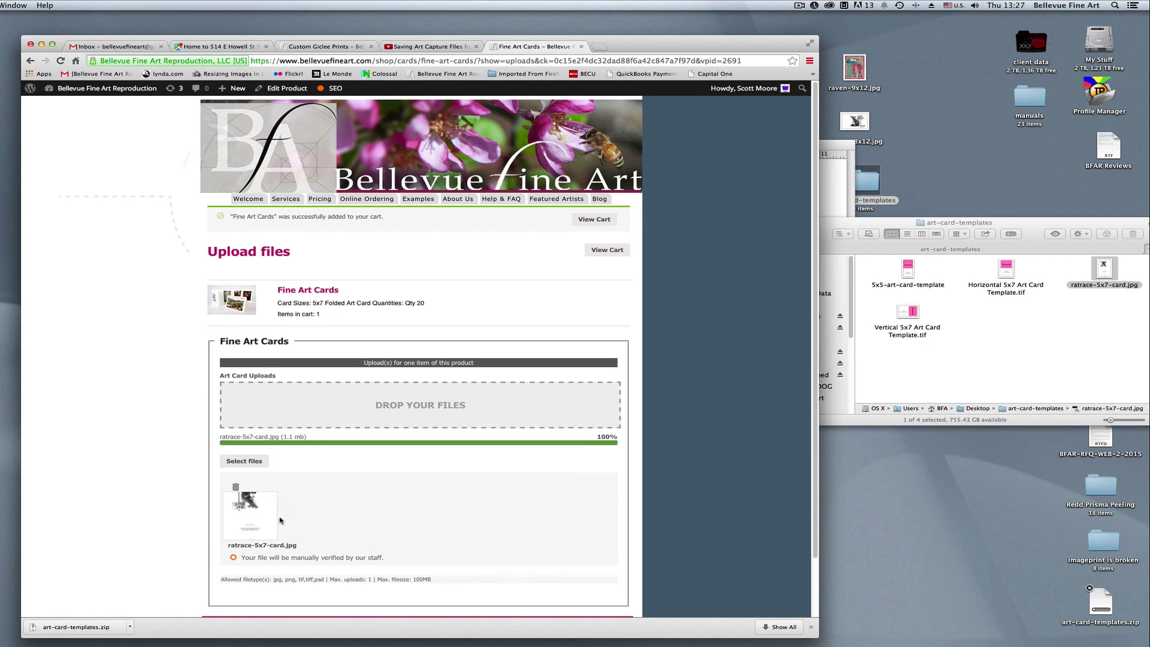
left_click(613, 250)
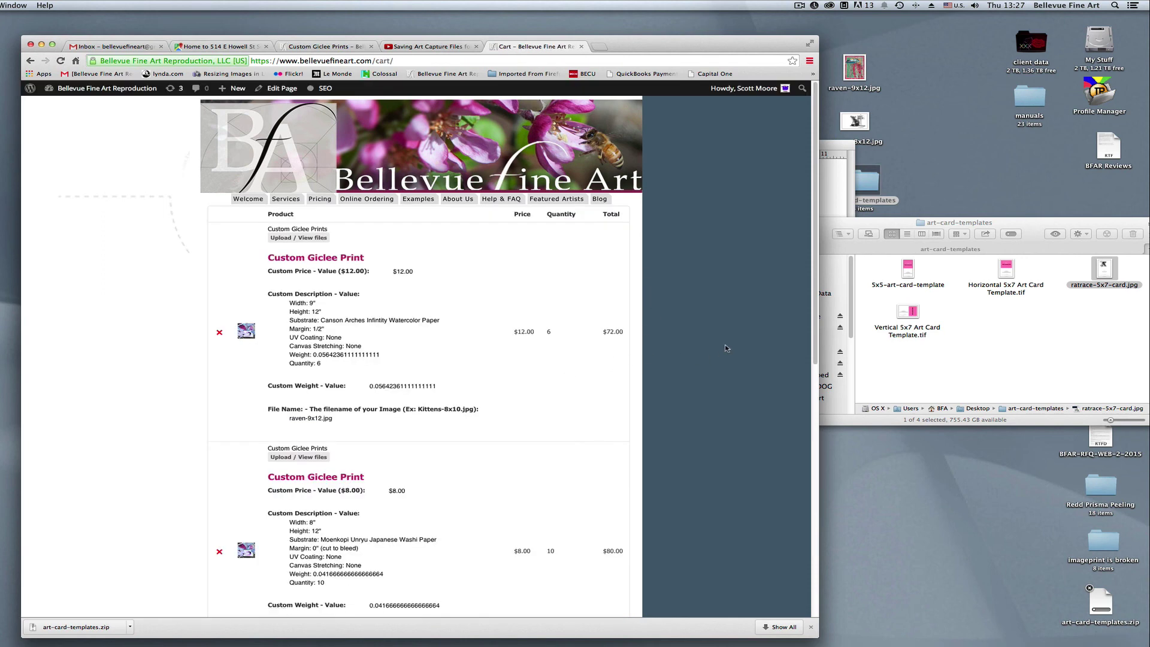
scroll(779, 371, "down", 10)
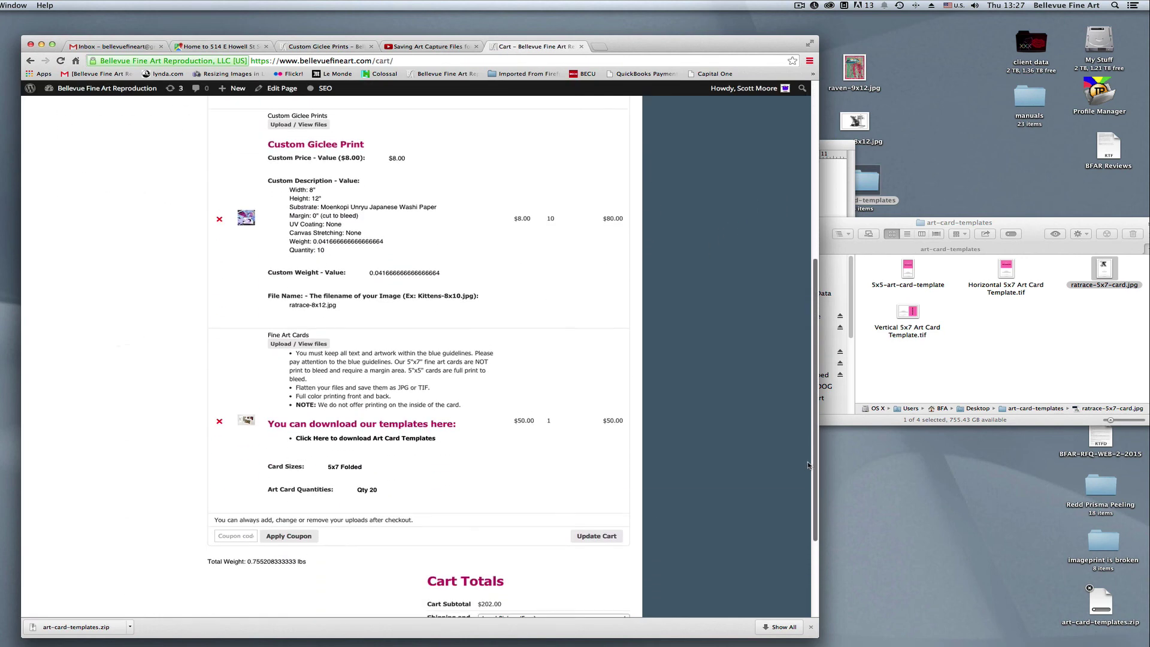